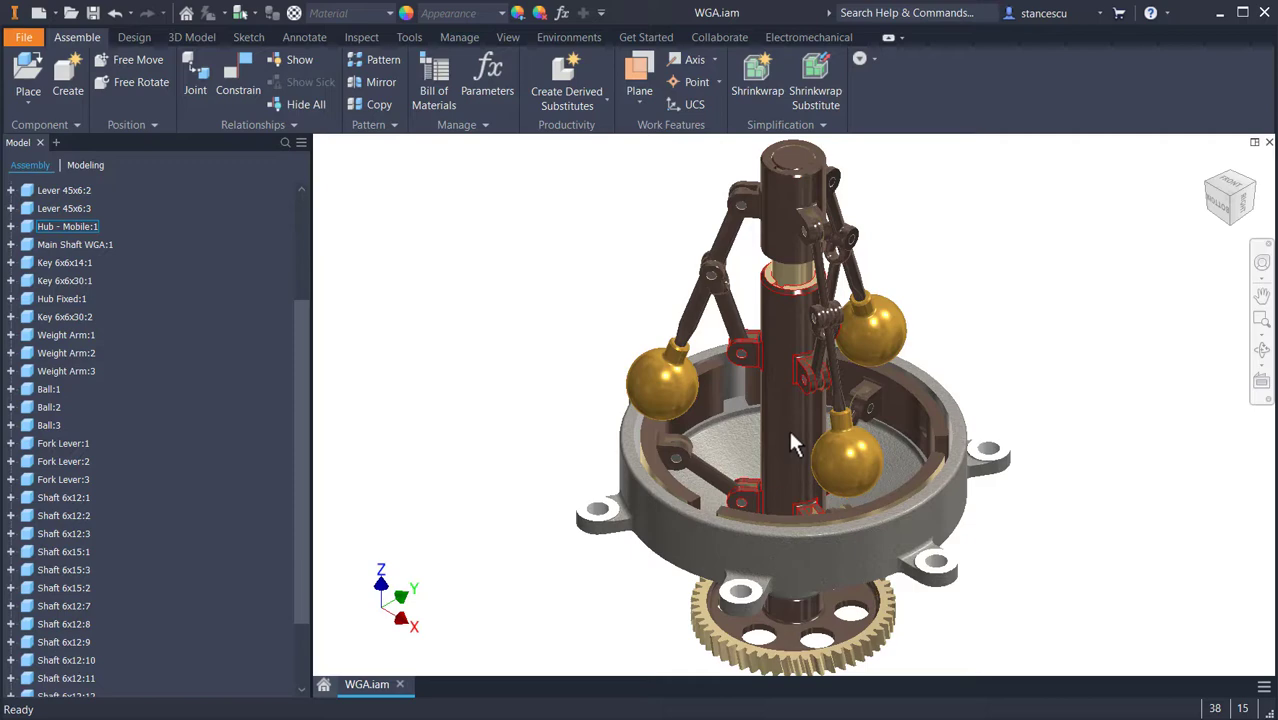
Make the Hub - Mobile and Hub Fixed components transparent to expose the keyways on the main shaft.
{"action": "scroll", "coordinate": [940, 304], "scroll_direction": "up", "scroll_amount": 4}
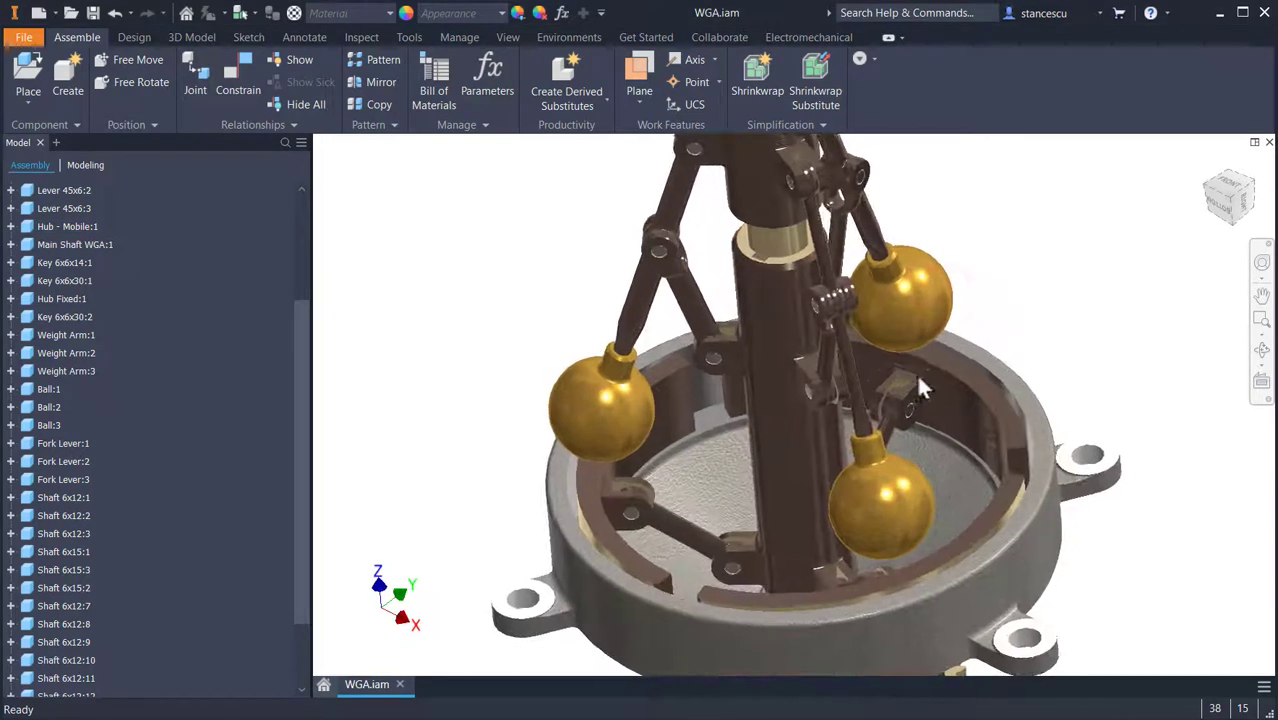
{"action": "middle_click_drag", "start_coordinate": [918, 377], "coordinate": [935, 468], "text": "shift"}
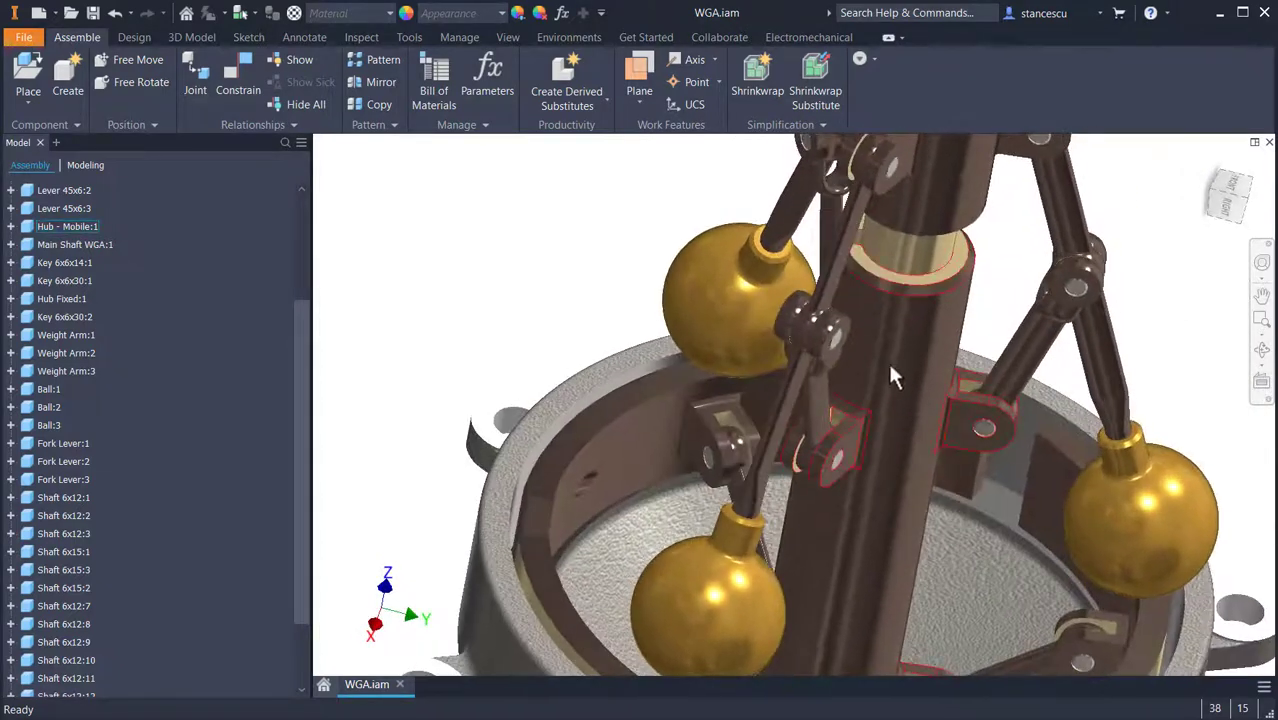
{"action": "left_click", "coordinate": [876, 358]}
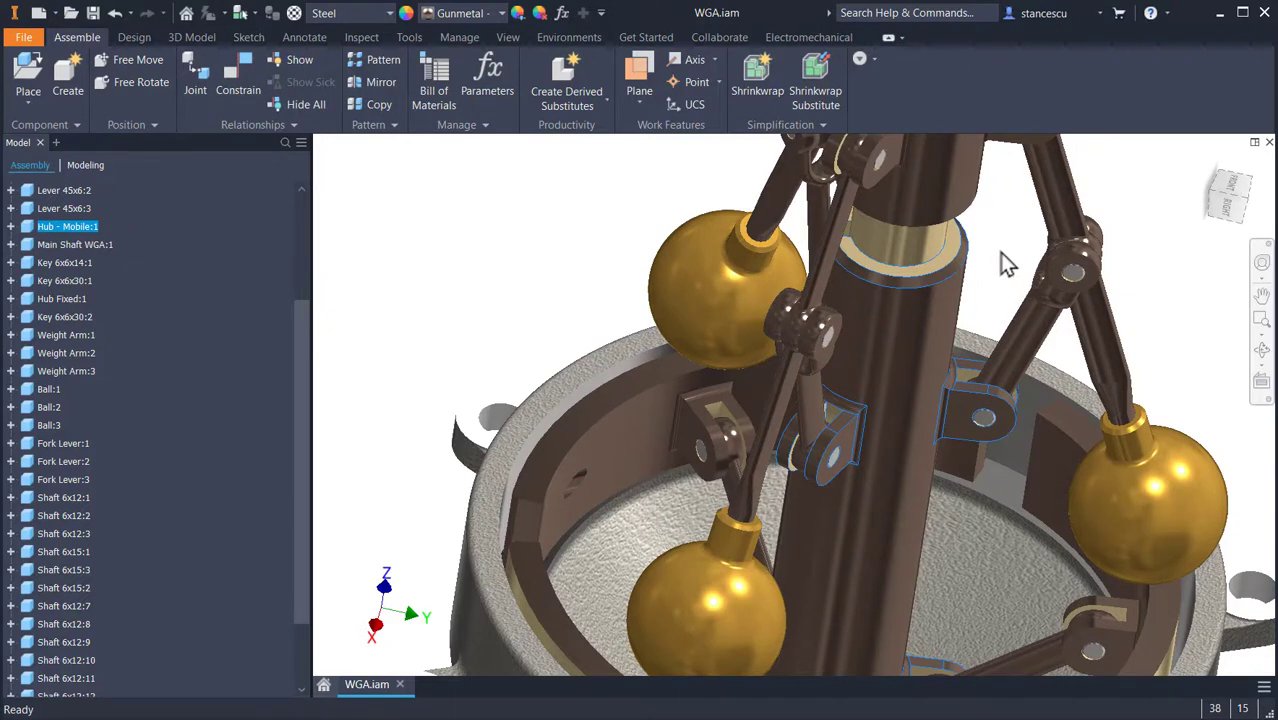
{"action": "key", "text": "alt+t"}
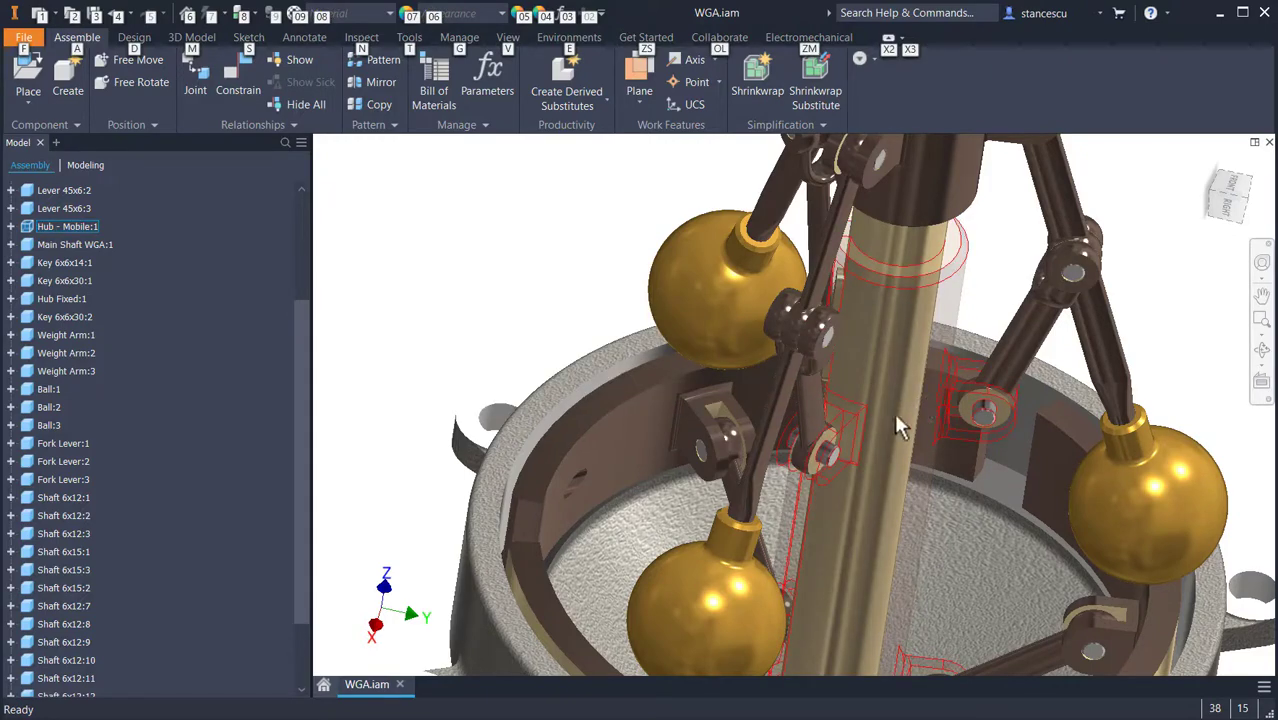
{"action": "middle_click_drag", "start_coordinate": [896, 415], "coordinate": [846, 195], "text": "shift"}
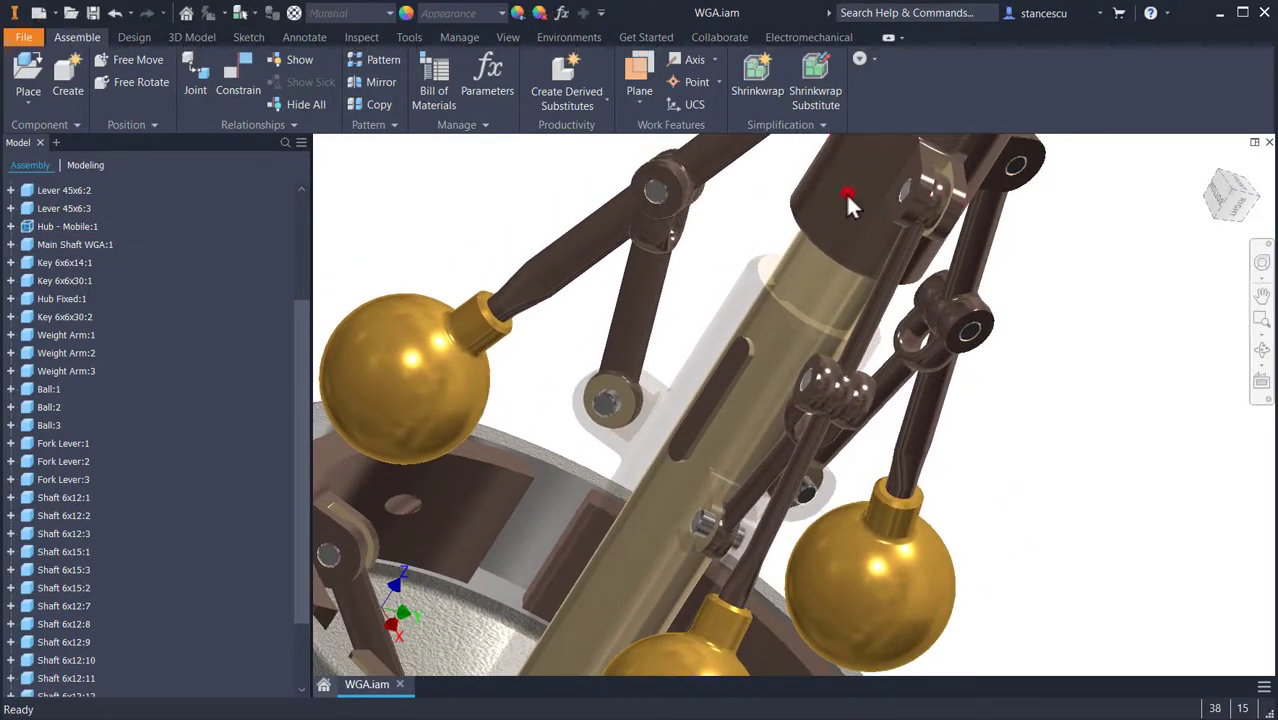
{"action": "key", "text": "alt+t"}
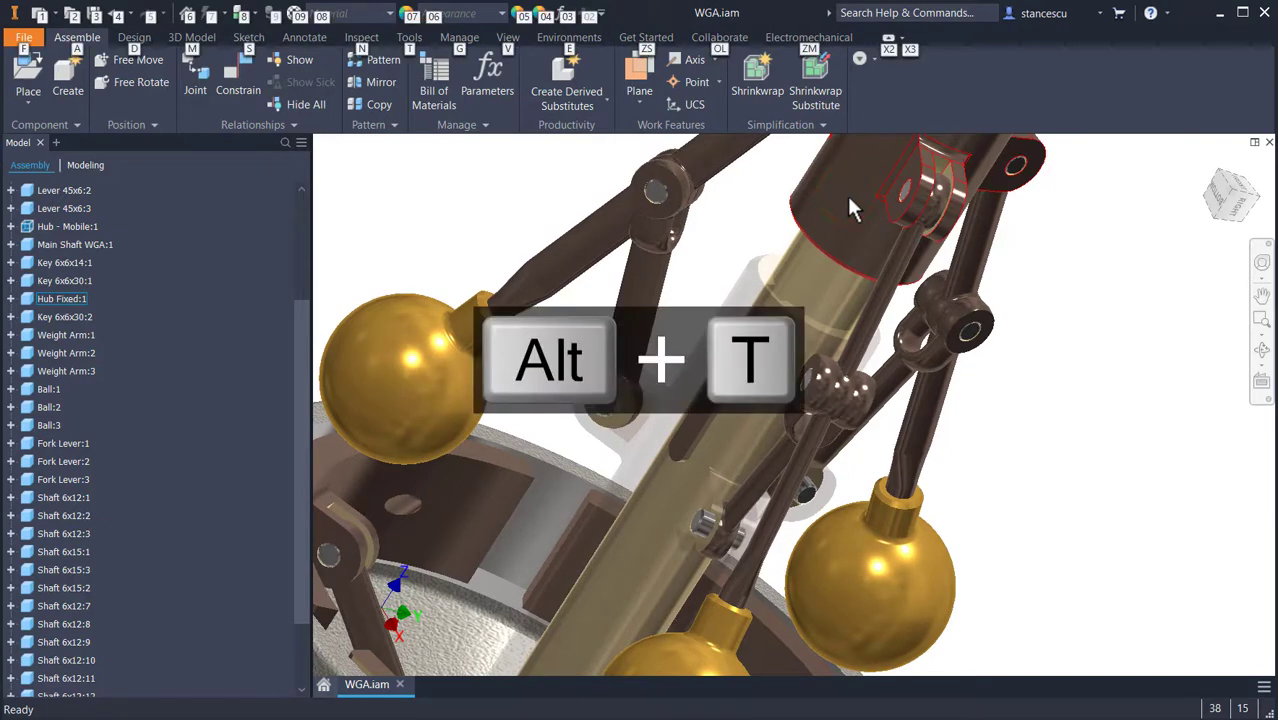
{"action": "left_click", "coordinate": [825, 197]}
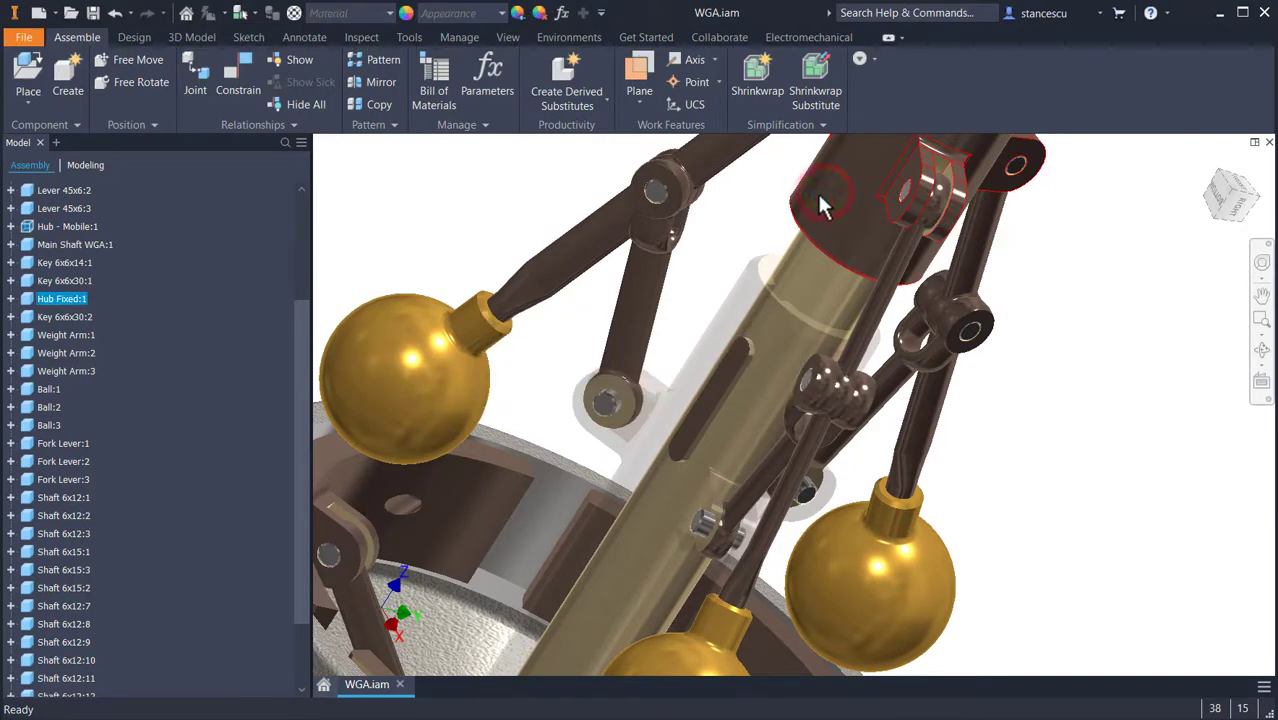
{"action": "key", "text": "alt+t"}
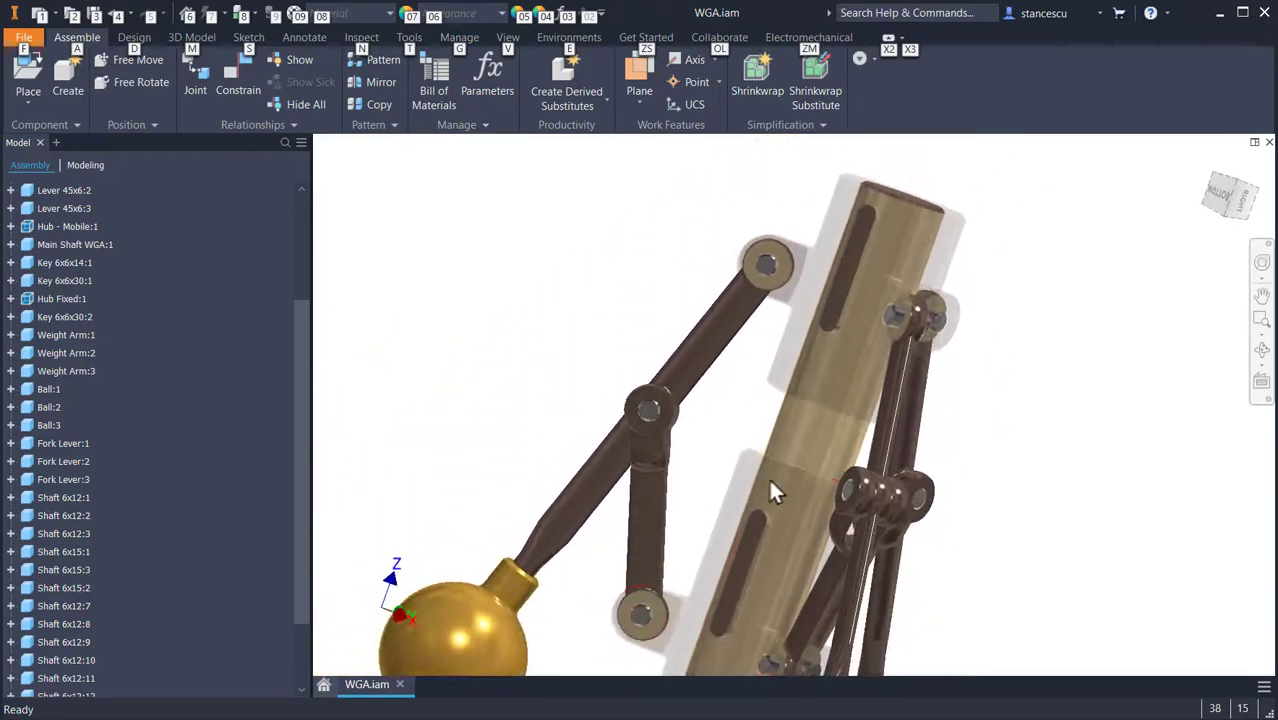
Turn off transparency for the Hub - Mobile and Hub Fixed components.
{"action": "left_click", "coordinate": [745, 477]}
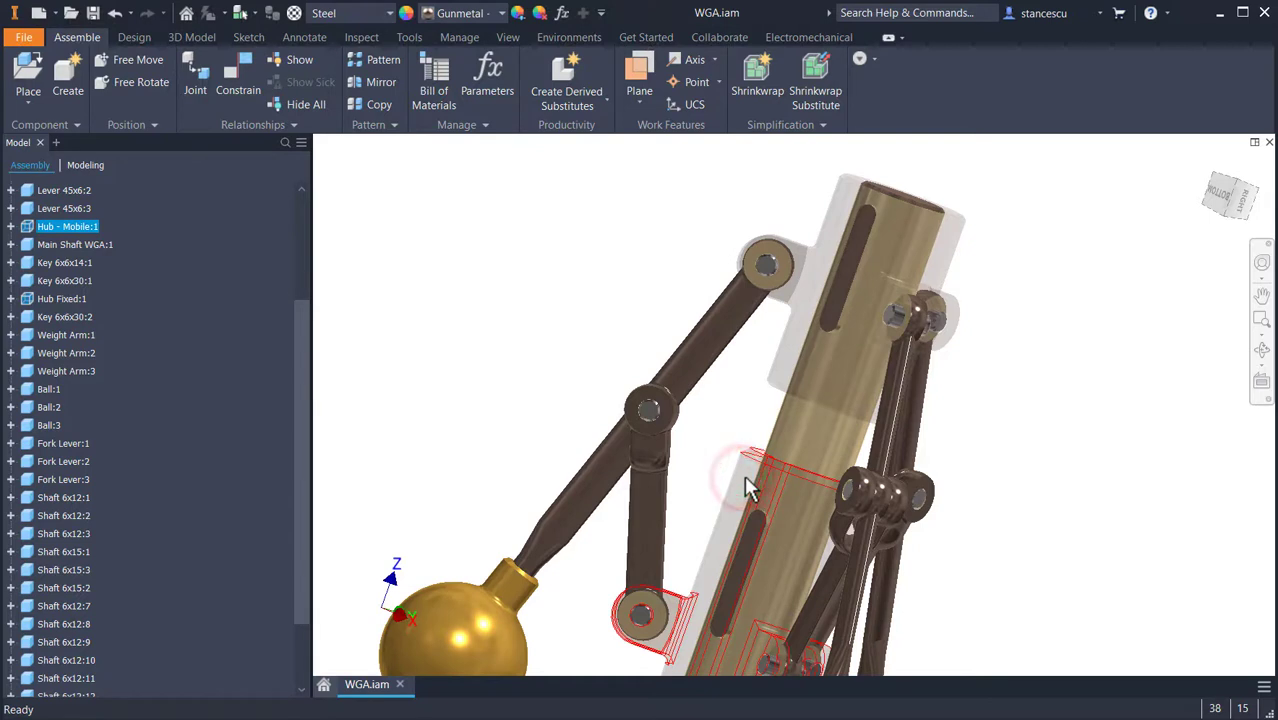
{"action": "key", "text": "alt+t"}
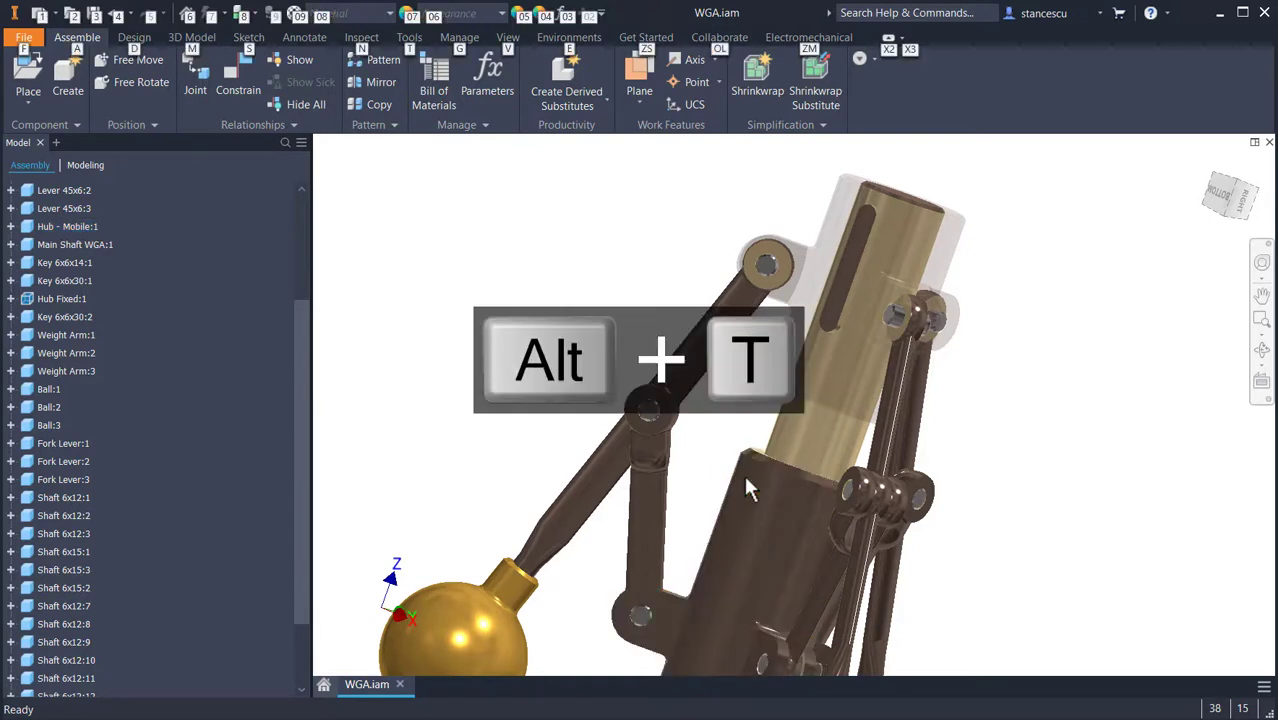
{"action": "left_click", "coordinate": [808, 366]}
{"action": "key", "text": "alt+t"}
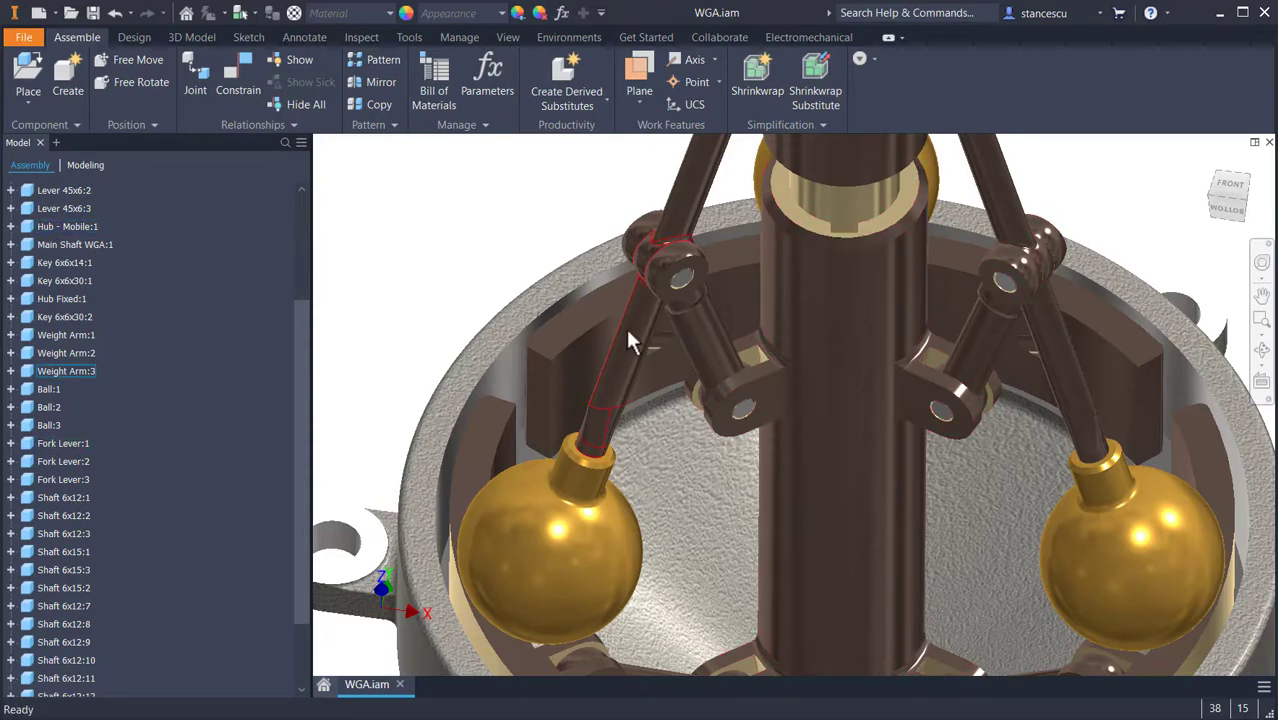
Examine the weight arms, levers and brake shoes inside the drum, and restore the home view.
{"action": "scroll", "coordinate": [628, 331], "scroll_direction": "up", "scroll_amount": 4}
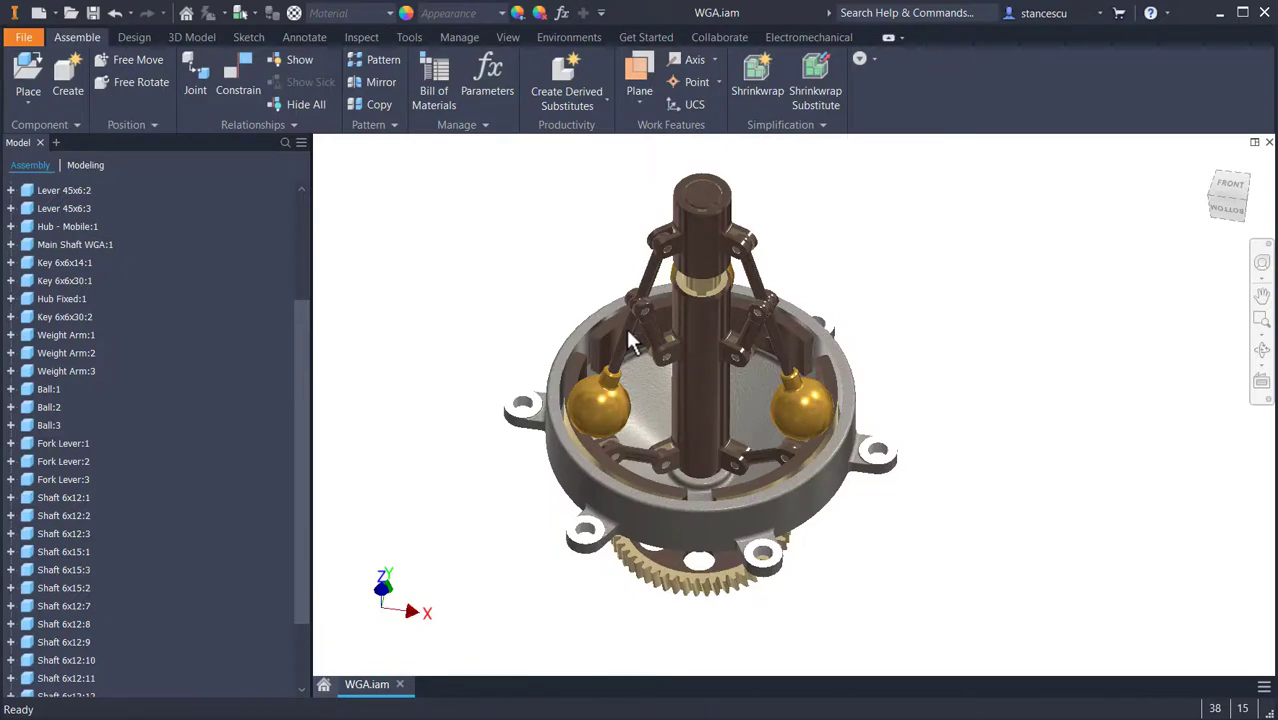
{"action": "scroll", "coordinate": [640, 345], "scroll_direction": "down", "scroll_amount": 4}
{"action": "scroll", "coordinate": [979, 380], "scroll_direction": "down", "scroll_amount": 2}
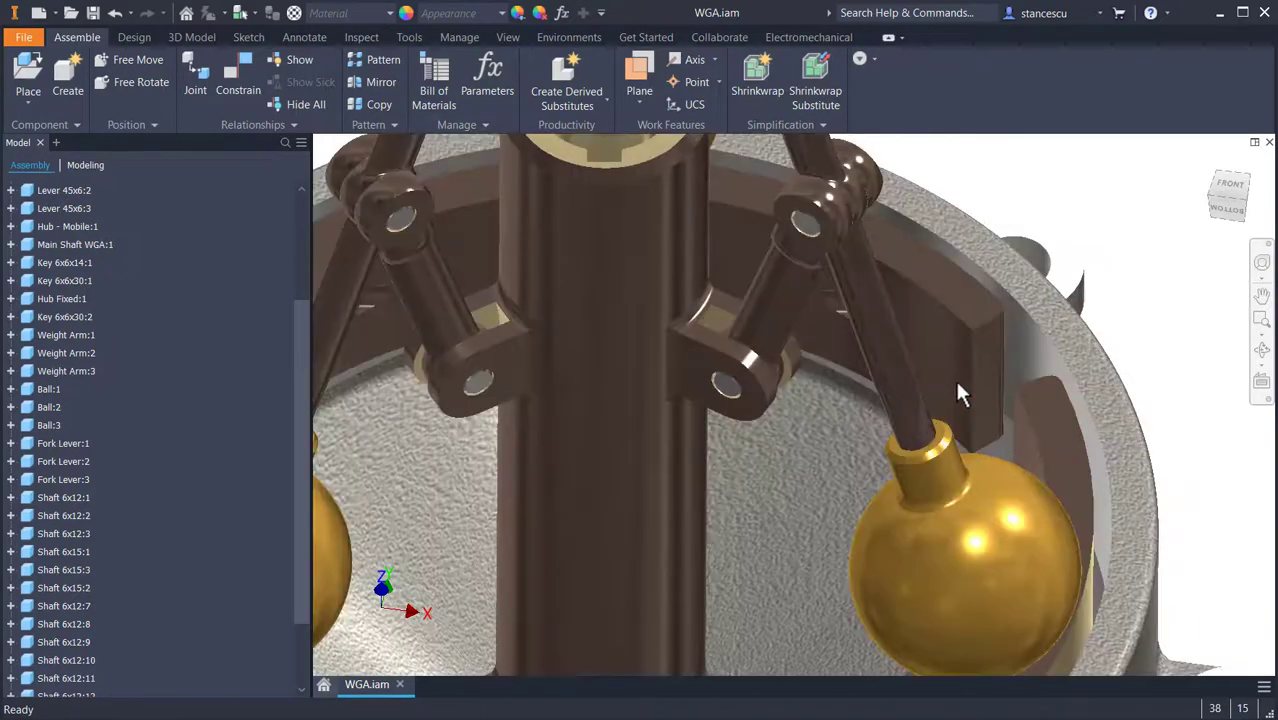
{"action": "left_click", "coordinate": [1088, 194]}
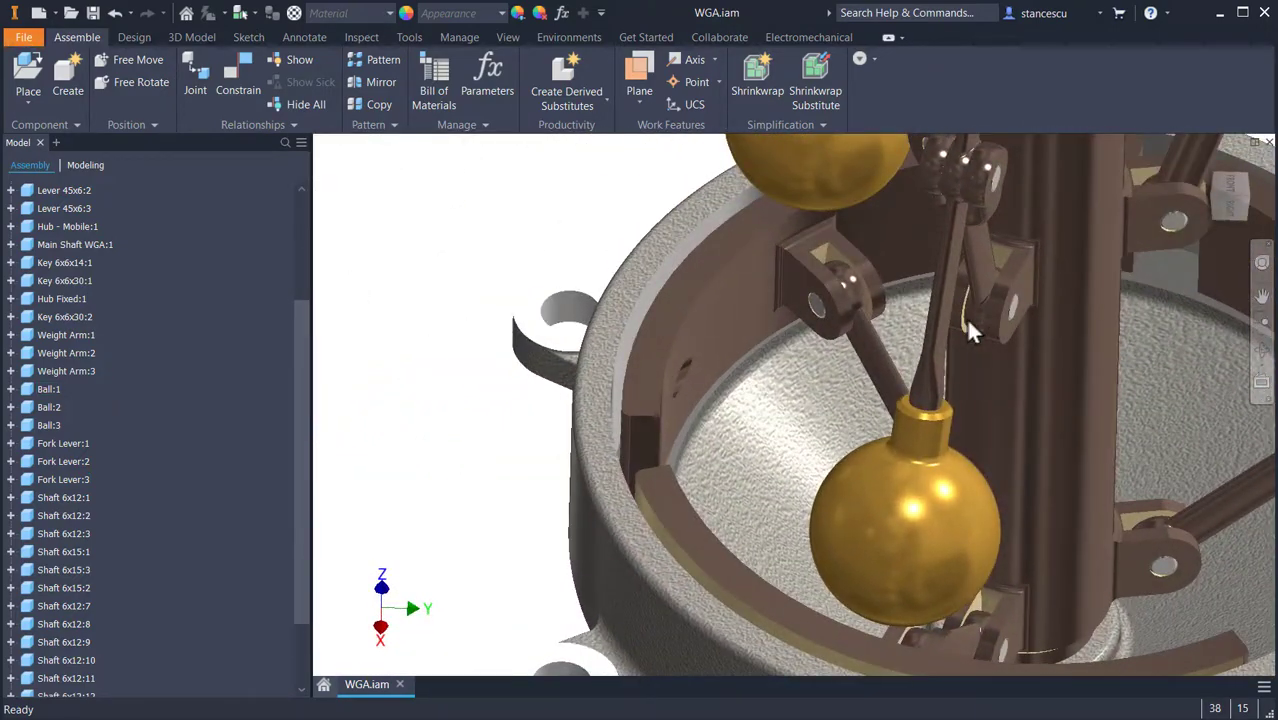
{"action": "key", "text": "F6"}
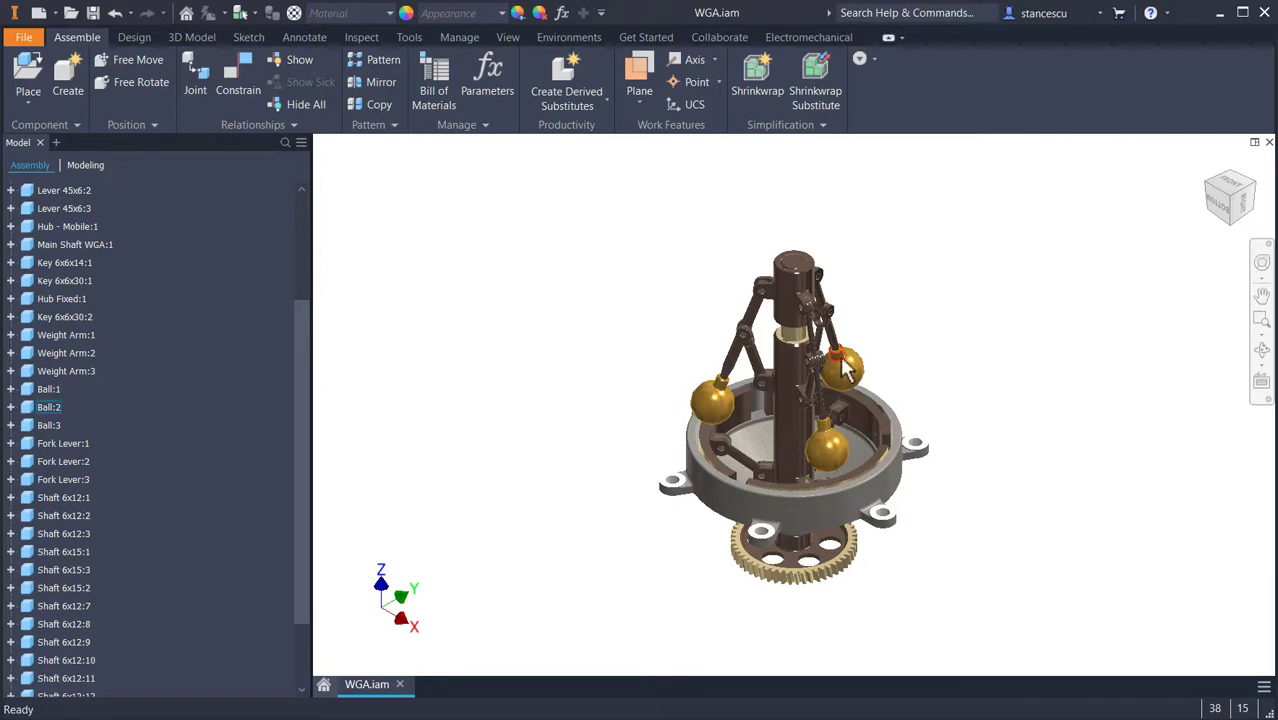
{"action": "left_click", "coordinate": [507, 38]}
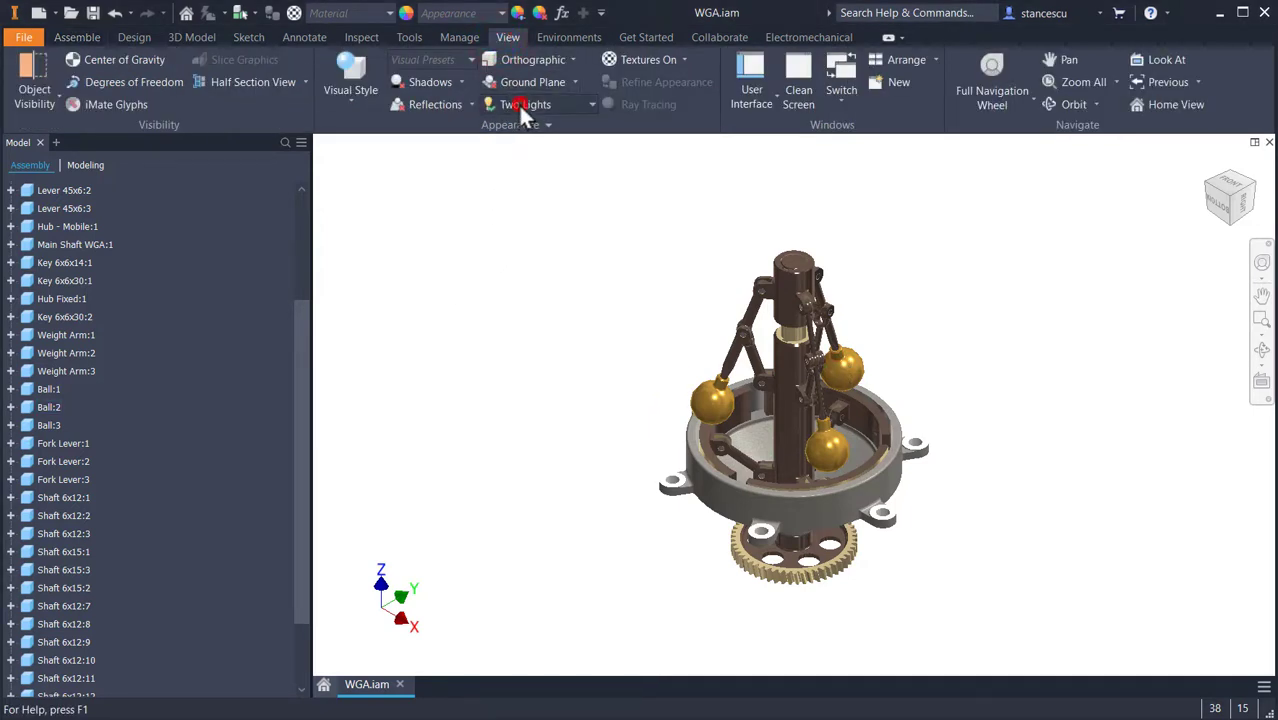
{"action": "left_click", "coordinate": [518, 104]}
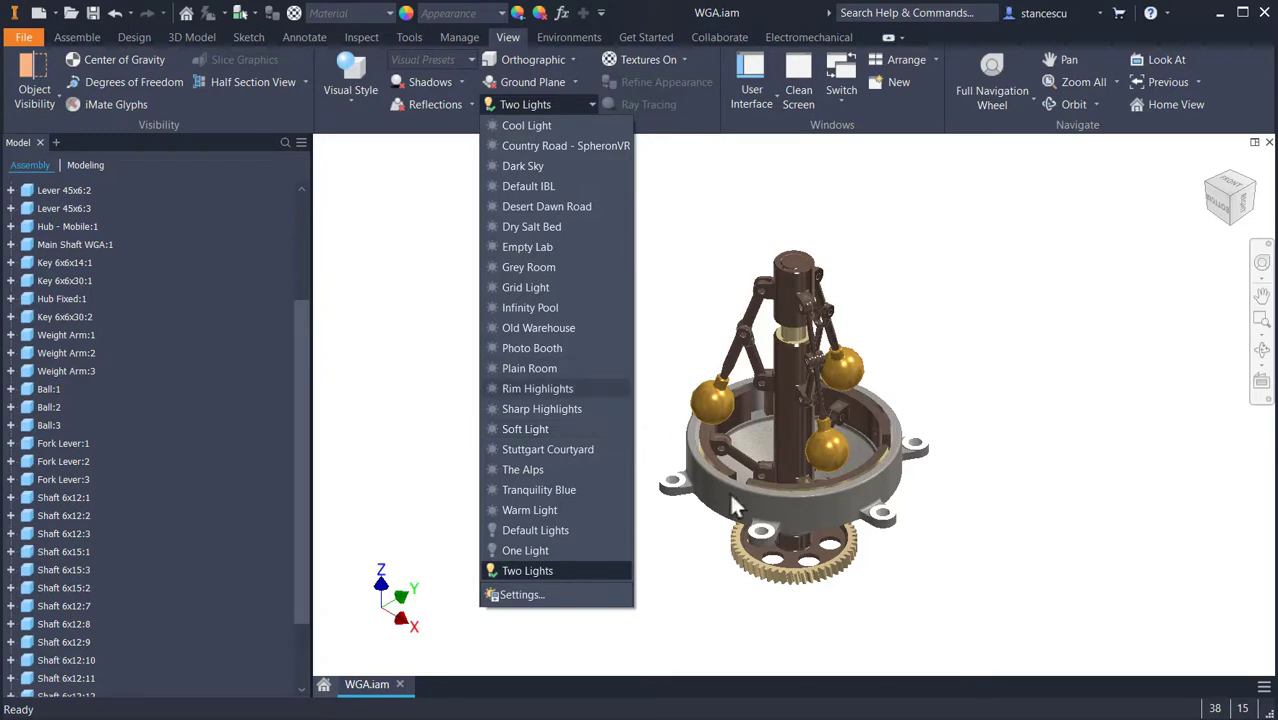
{"action": "left_click", "coordinate": [713, 218]}
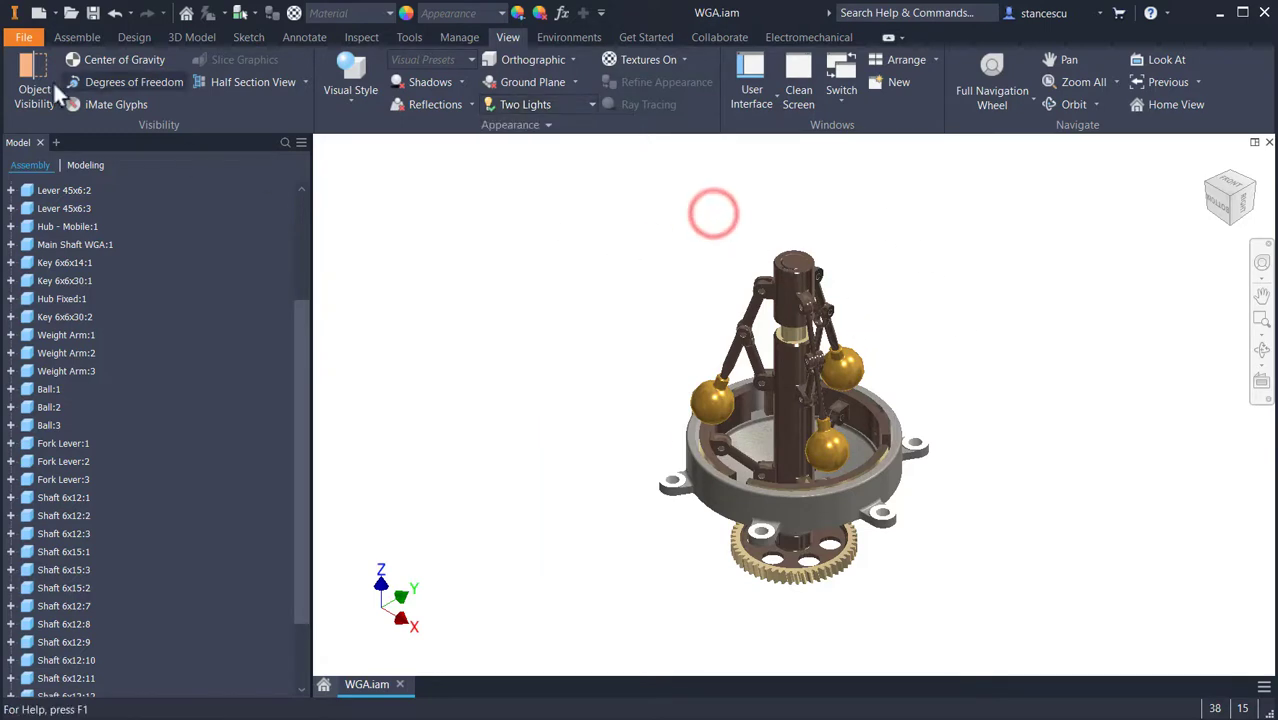
{"action": "left_click", "coordinate": [60, 41]}
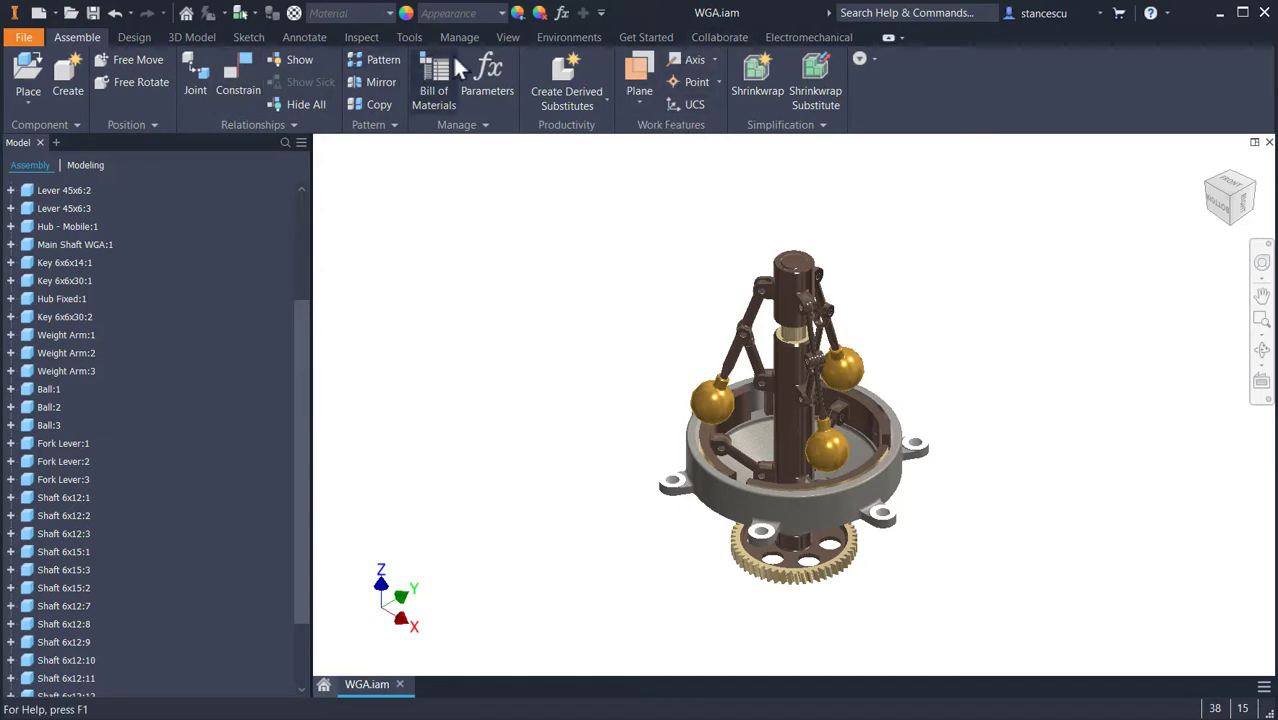
Enter the Dynamic Simulation environment for the WGA assembly and dismiss the Inventor Studio lighting notice.
{"action": "left_click", "coordinate": [572, 38]}
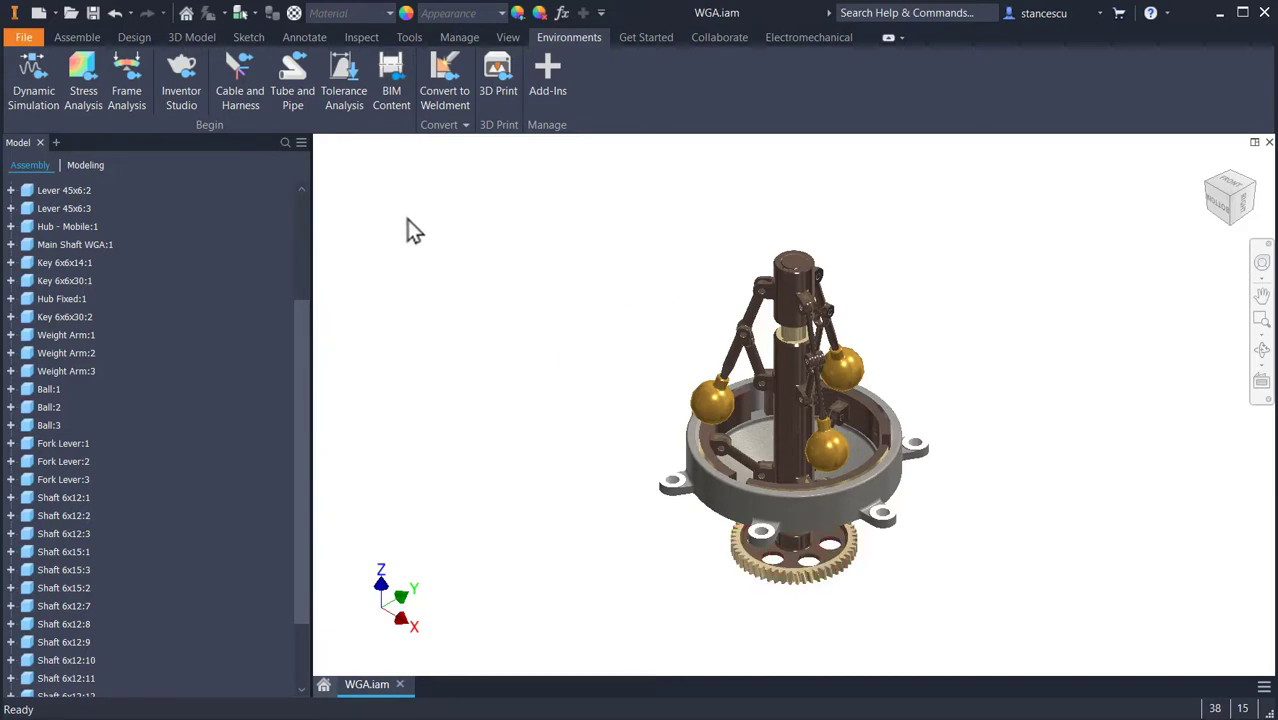
{"action": "left_click", "coordinate": [38, 86]}
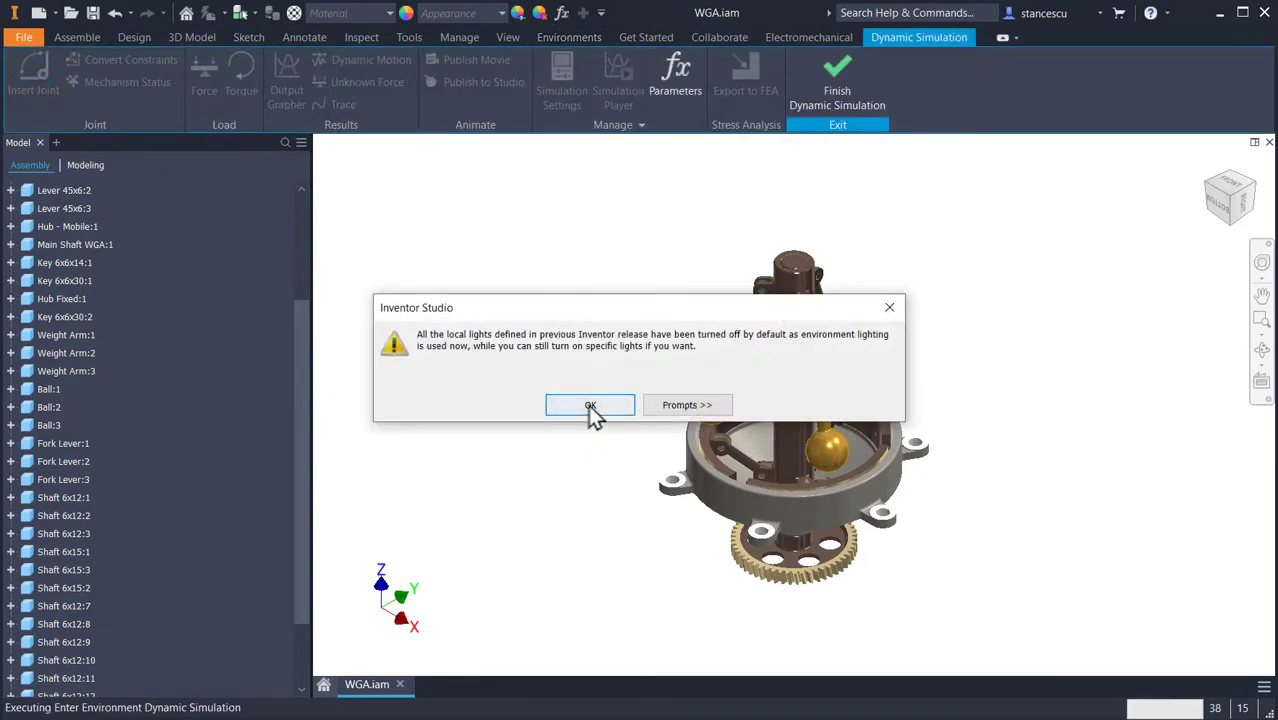
{"action": "left_click", "coordinate": [590, 406]}
{"action": "left_click", "coordinate": [592, 405]}
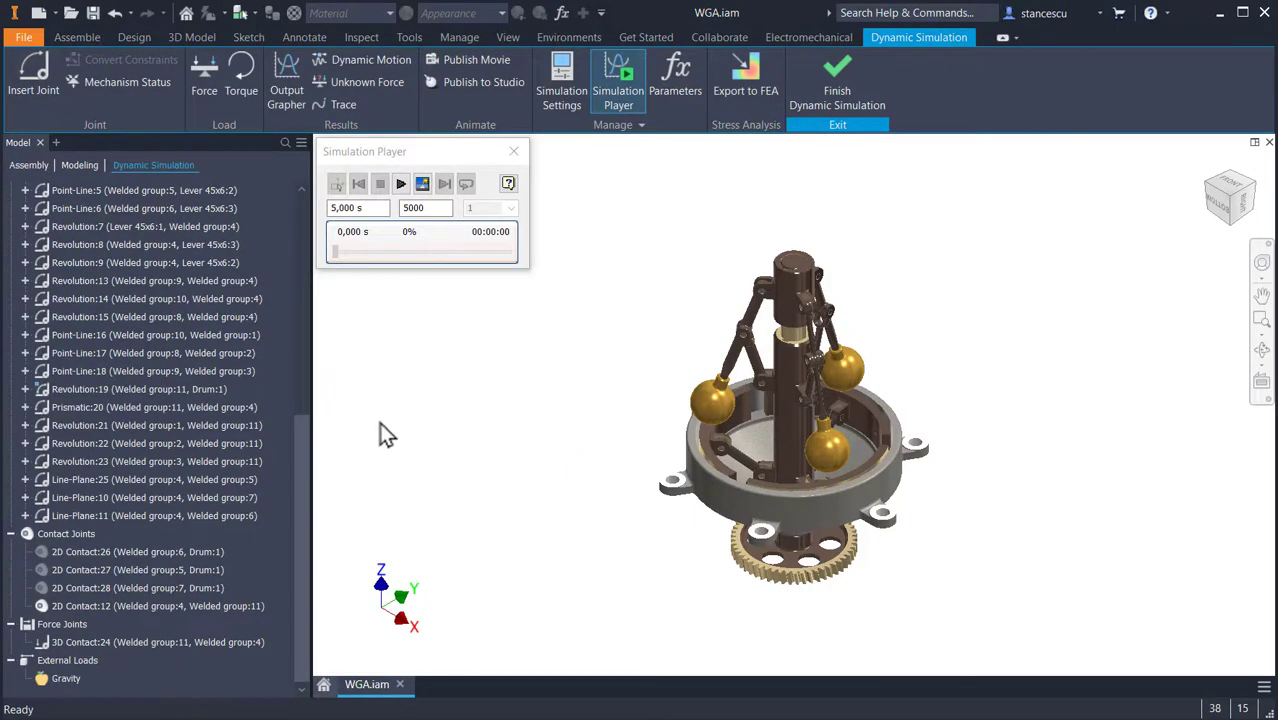
Unsuppress the 2D contact joints between the drum and welded groups 5, 6 and 7, selecting all four 2D contacts.
{"action": "left_click", "coordinate": [64, 552]}
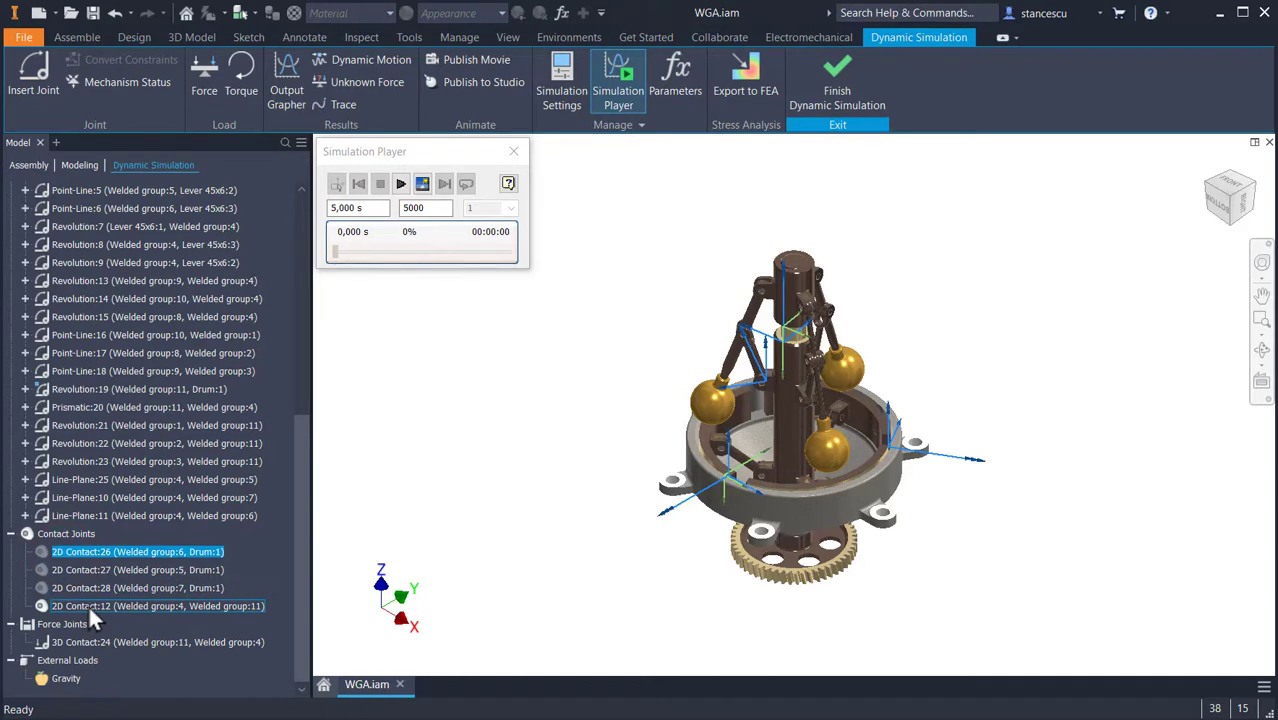
{"action": "left_click", "coordinate": [89, 607], "text": "shift"}
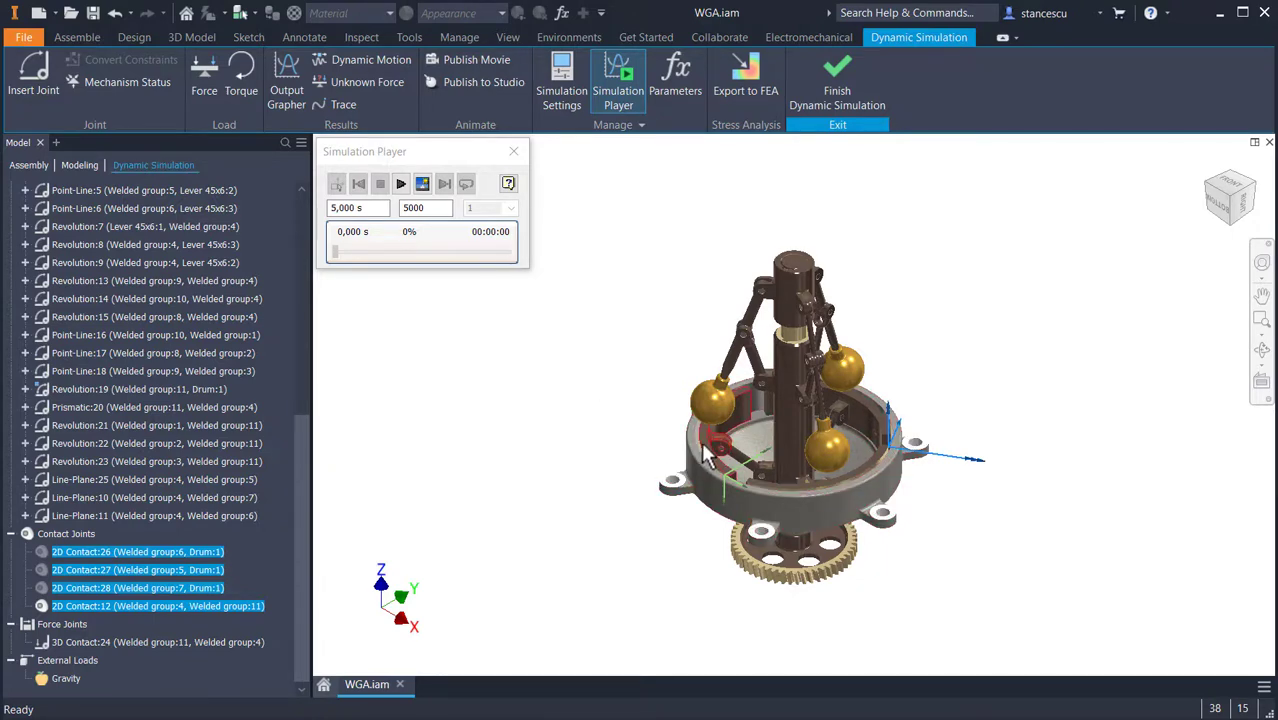
{"action": "scroll", "coordinate": [704, 452], "scroll_direction": "up", "scroll_amount": 5}
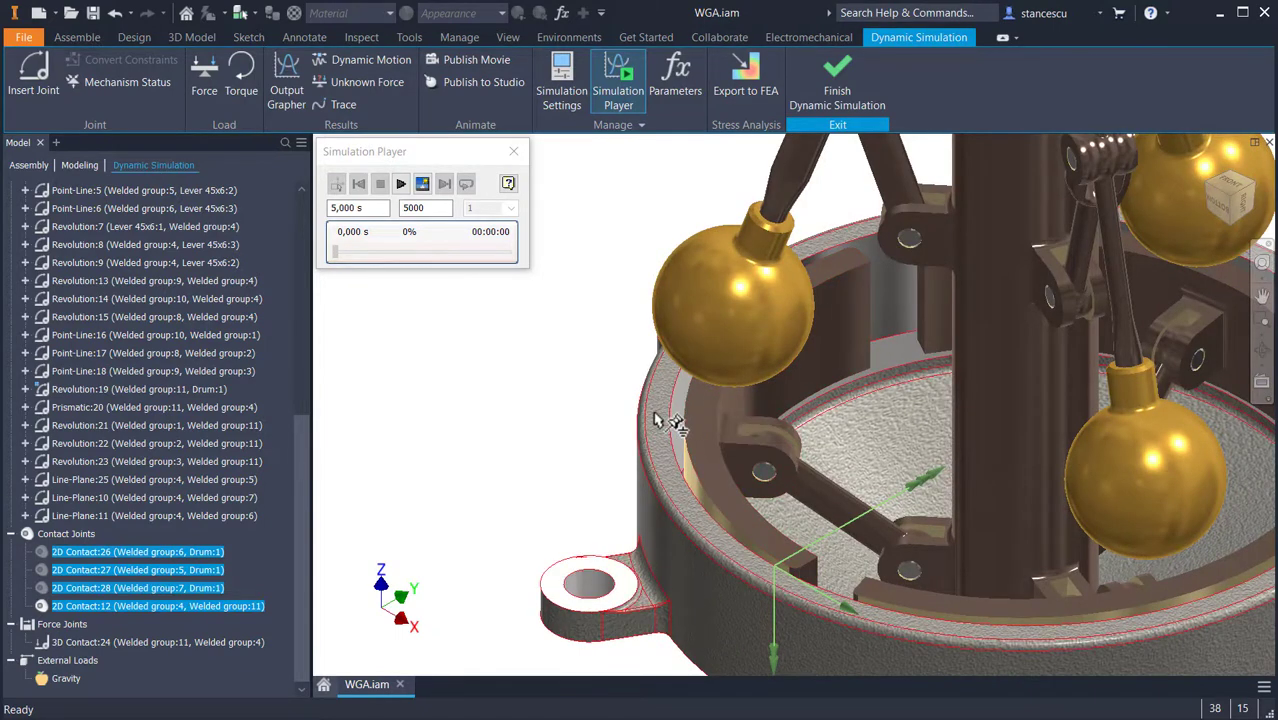
{"action": "middle_click_drag", "start_coordinate": [856, 371], "coordinate": [830, 670]}
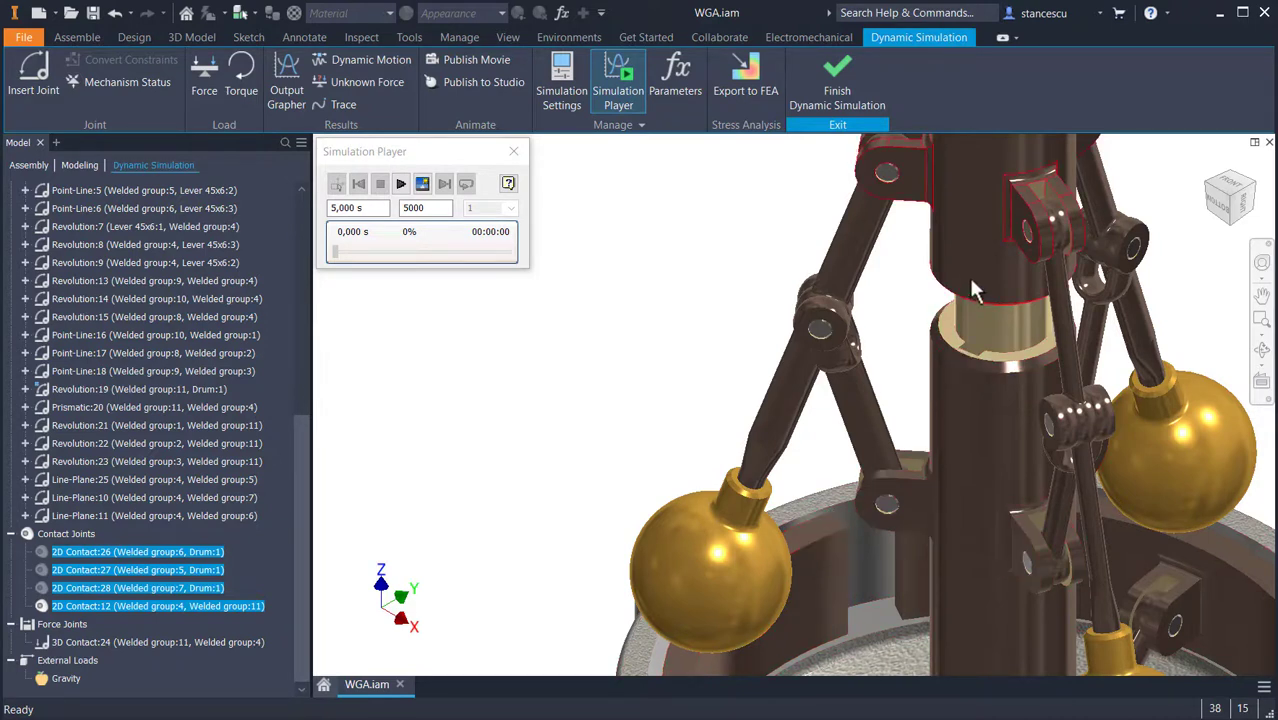
{"action": "right_click", "coordinate": [96, 550]}
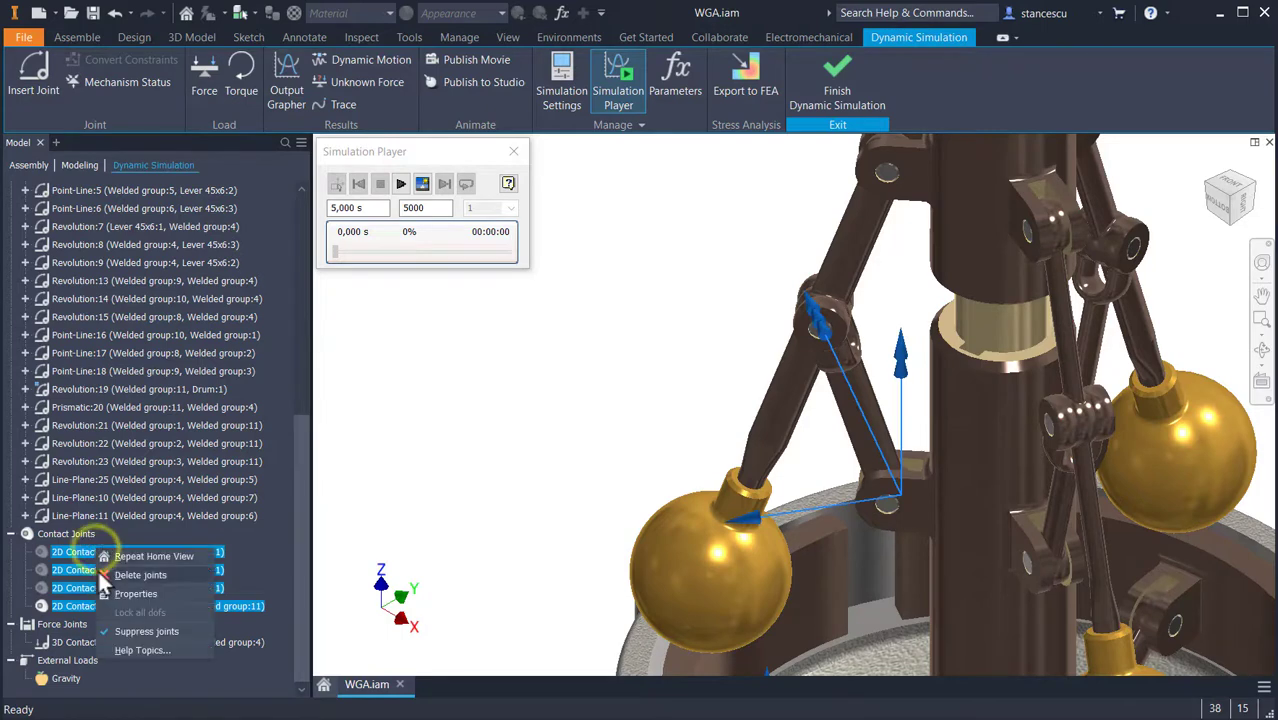
{"action": "left_click", "coordinate": [140, 631]}
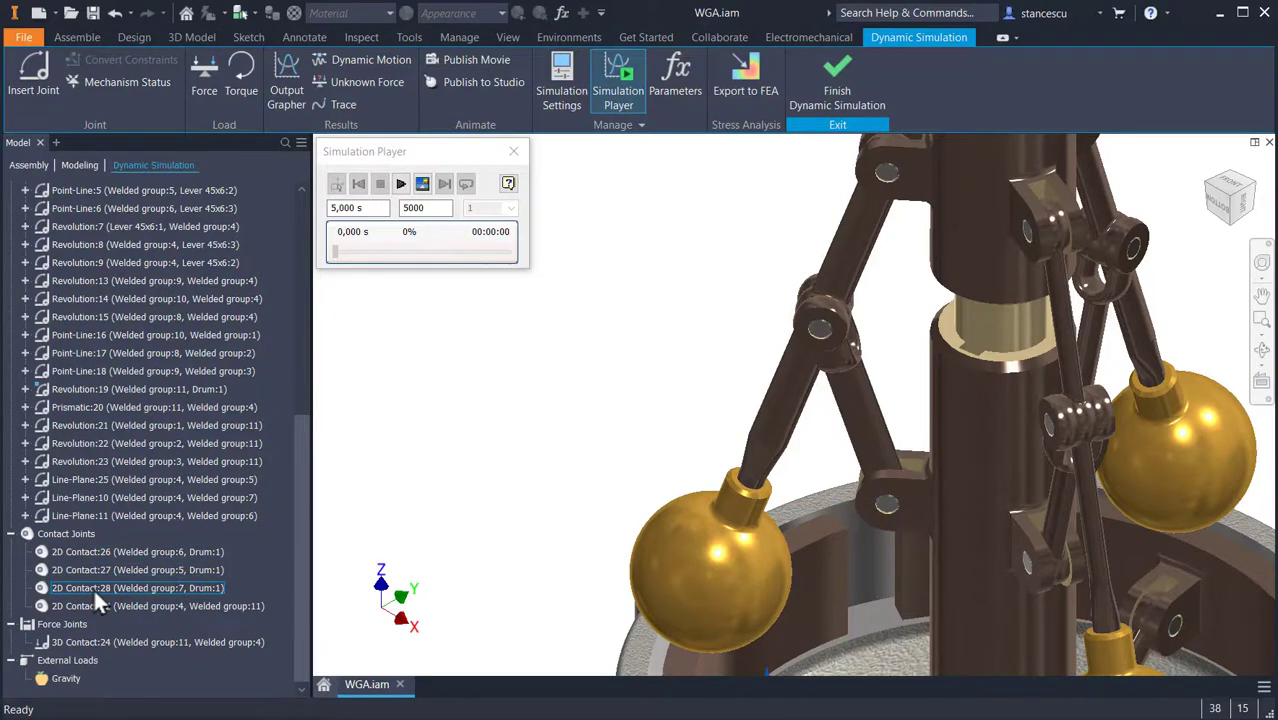
{"action": "left_click", "coordinate": [448, 390]}
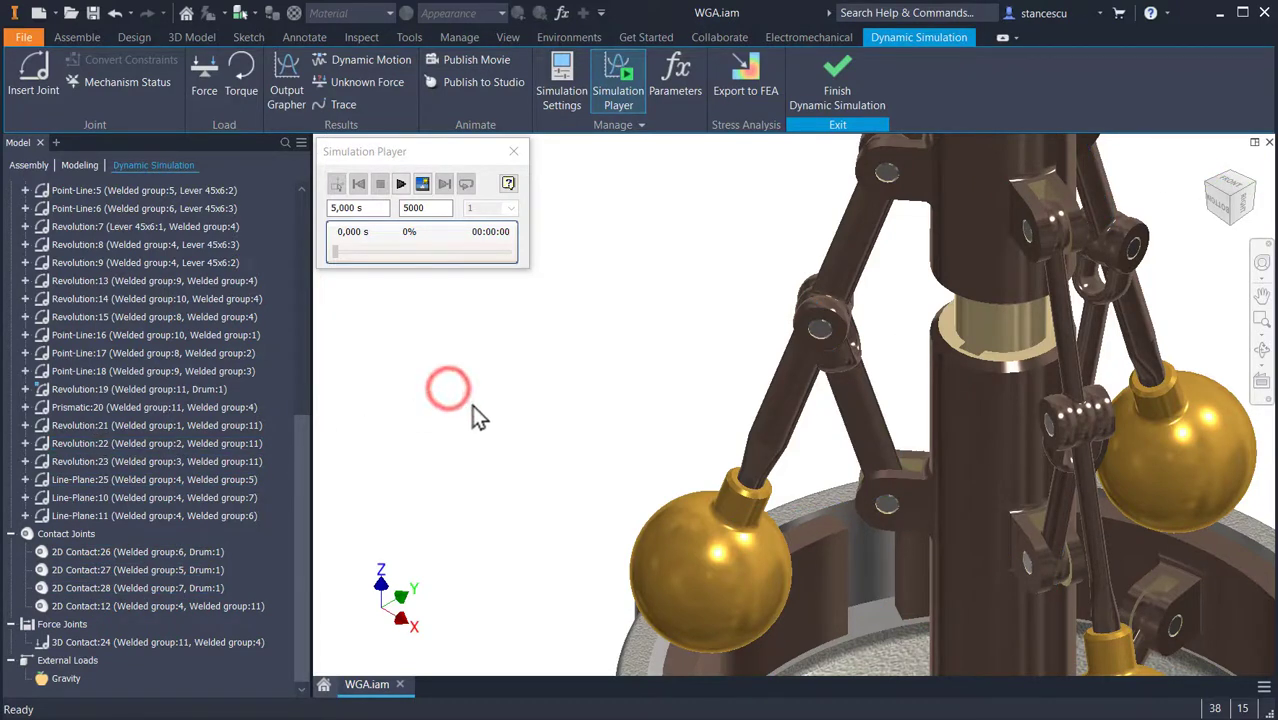
Try to run the 5 s simulation with 500 images, and return the player to construction mode.
{"action": "left_click", "coordinate": [430, 208]}
{"action": "key", "text": "shift+Home"}
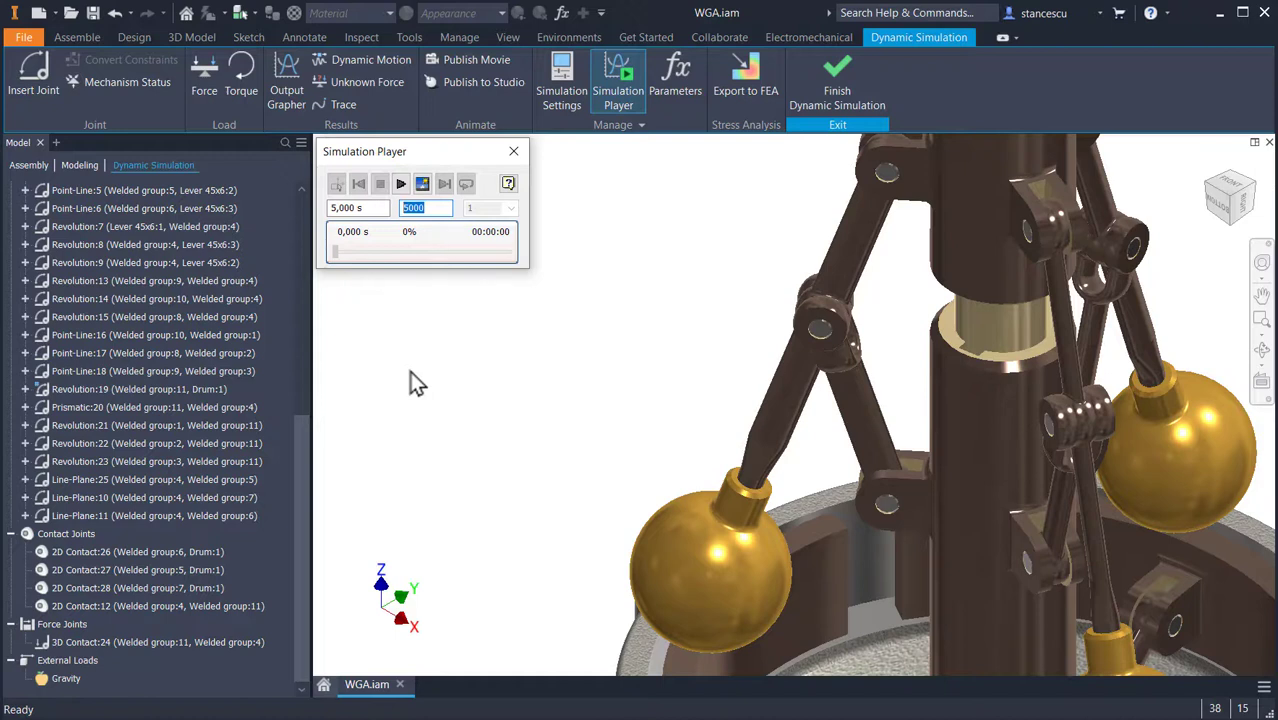
{"action": "type", "text": "500"}
{"action": "left_click", "coordinate": [400, 184]}
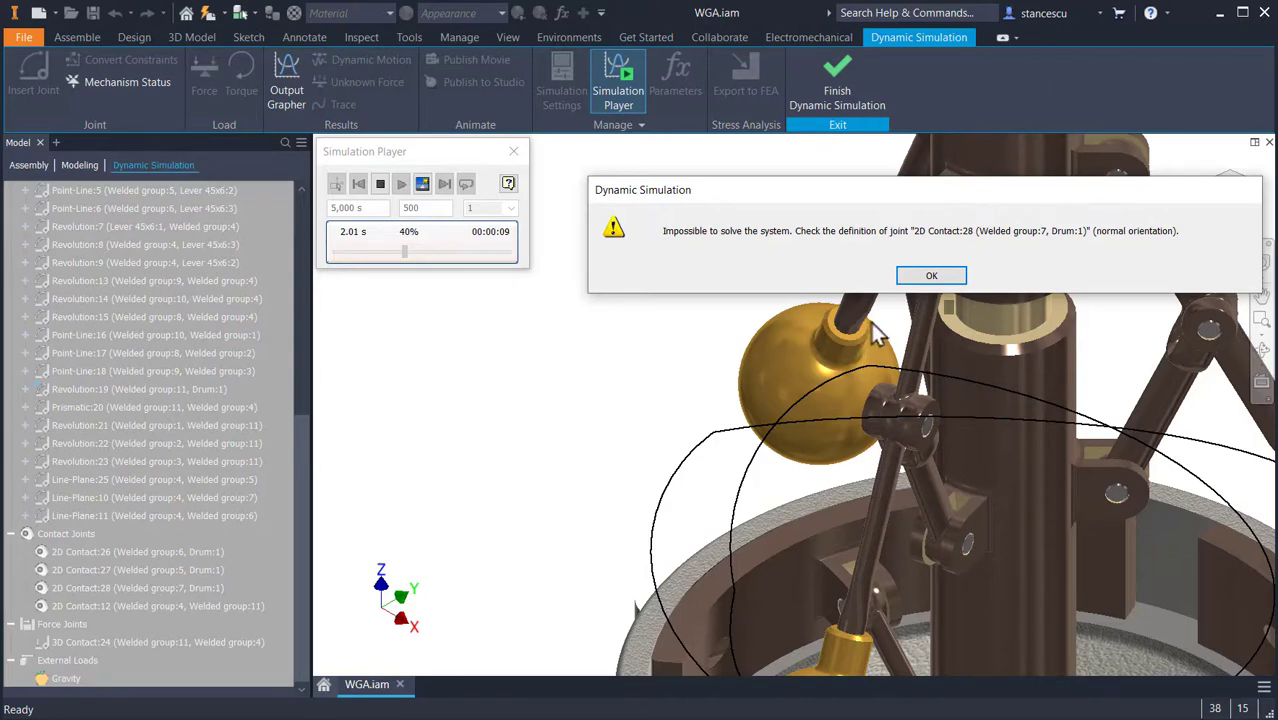
{"action": "left_click", "coordinate": [928, 277]}
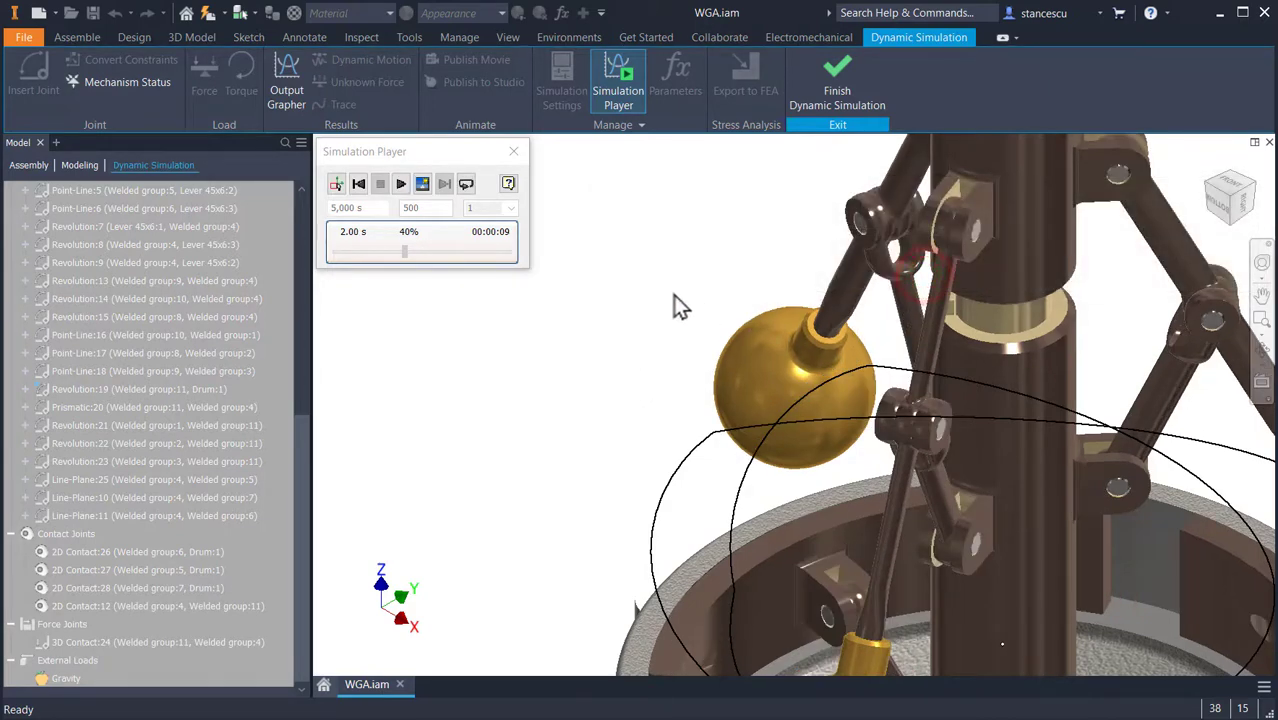
{"action": "left_click", "coordinate": [358, 184]}
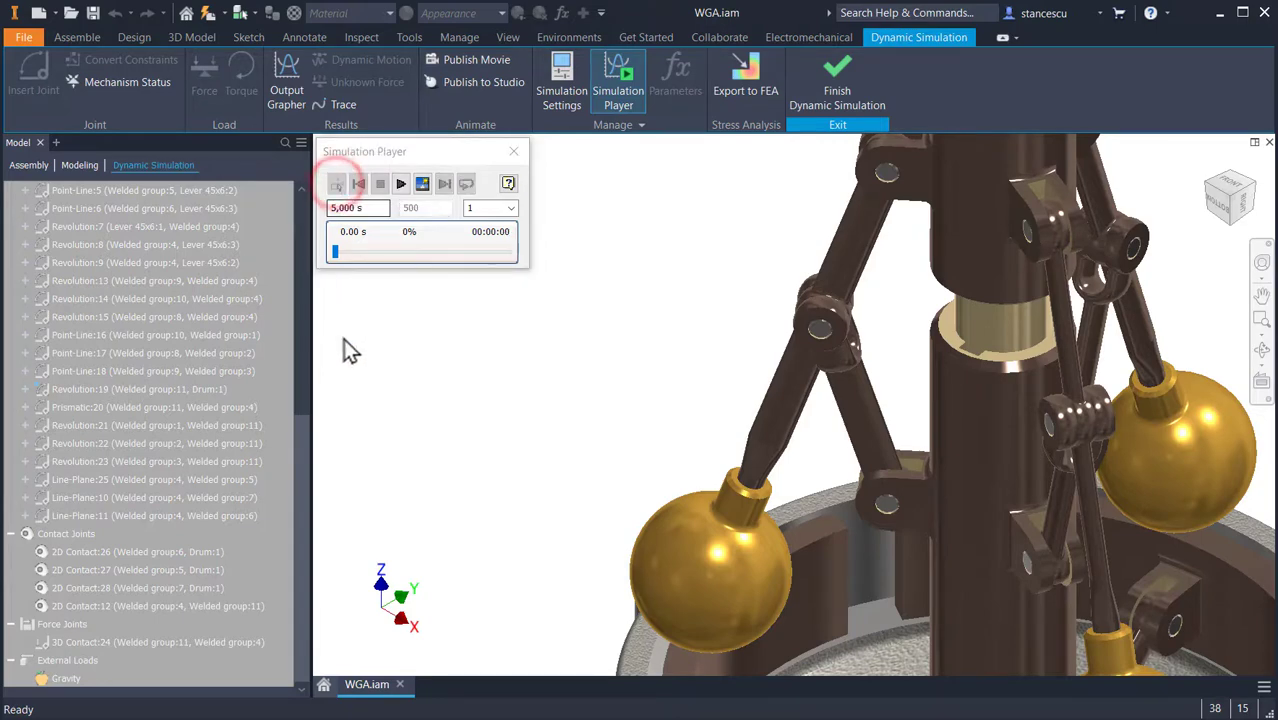
Set the number of images for the simulation to 5000.
{"action": "left_click", "coordinate": [431, 210]}
{"action": "key", "text": "shift+Home"}
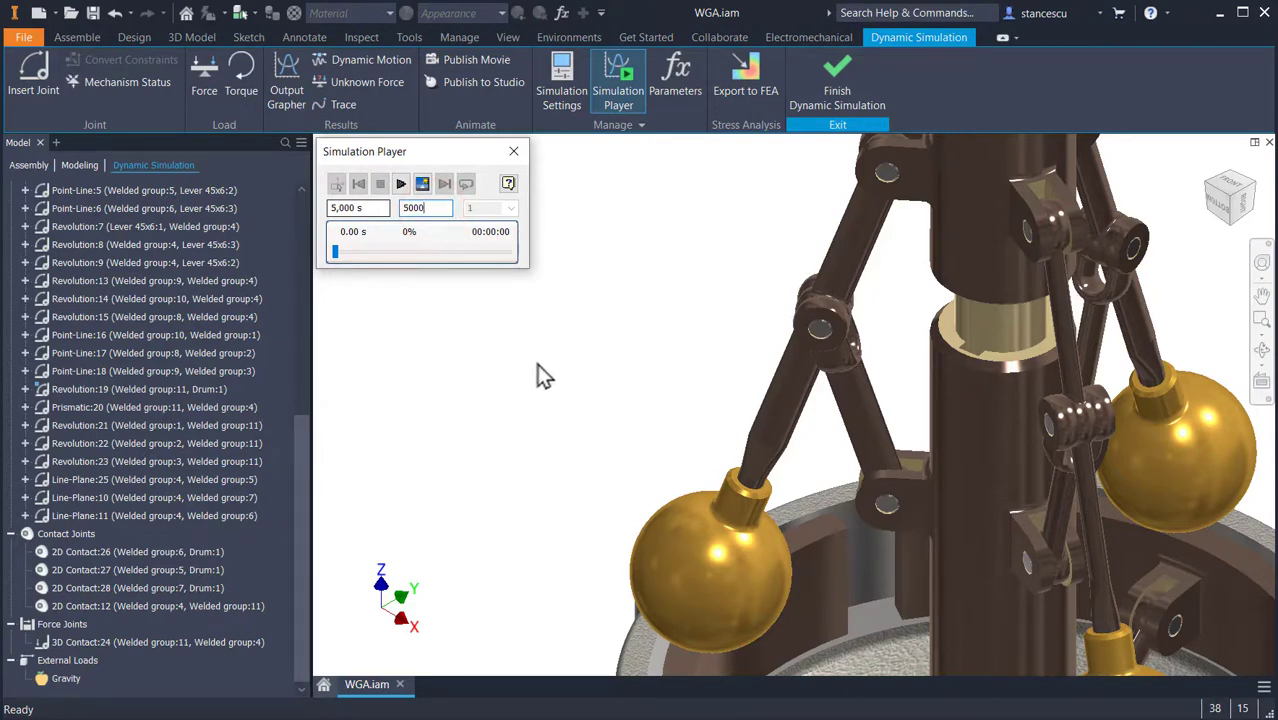
{"action": "scroll", "coordinate": [607, 418], "scroll_direction": "down", "scroll_amount": 3}
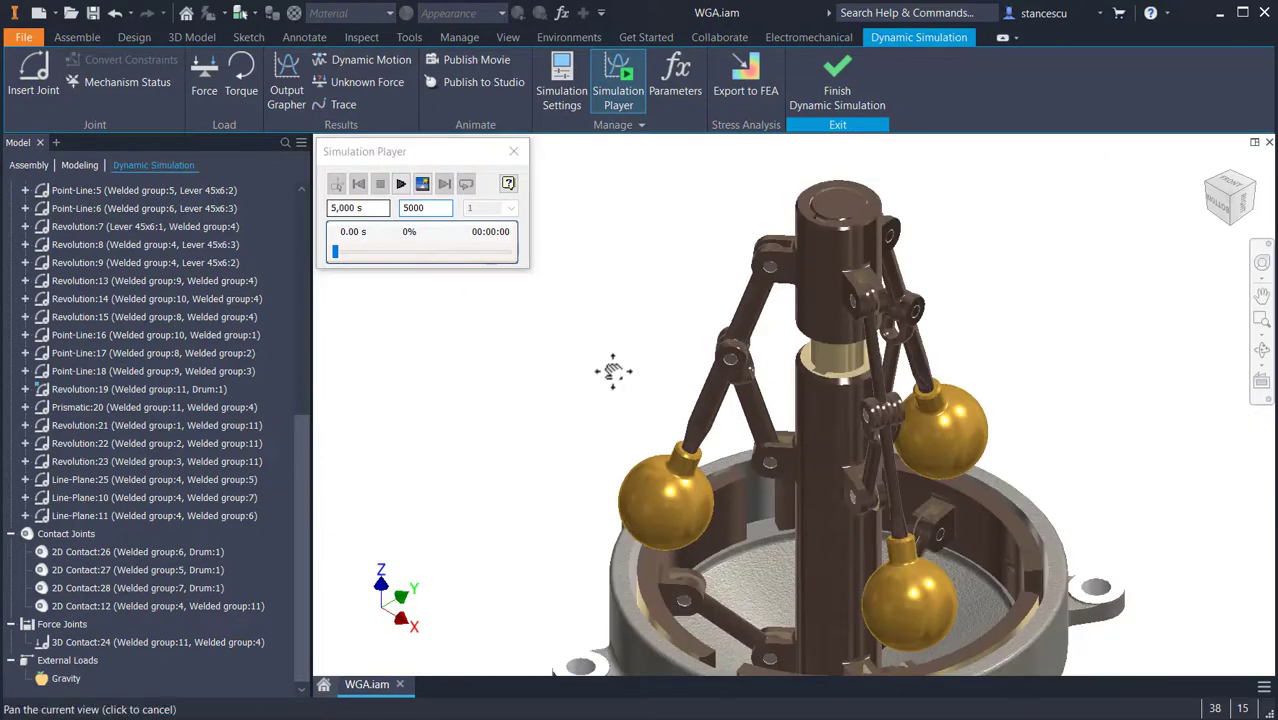
Run the 5 s simulation with 5000 images, watching the shoes, levers and ball weights inside the drum up close.
{"action": "middle_click_drag", "start_coordinate": [613, 371], "coordinate": [619, 334]}
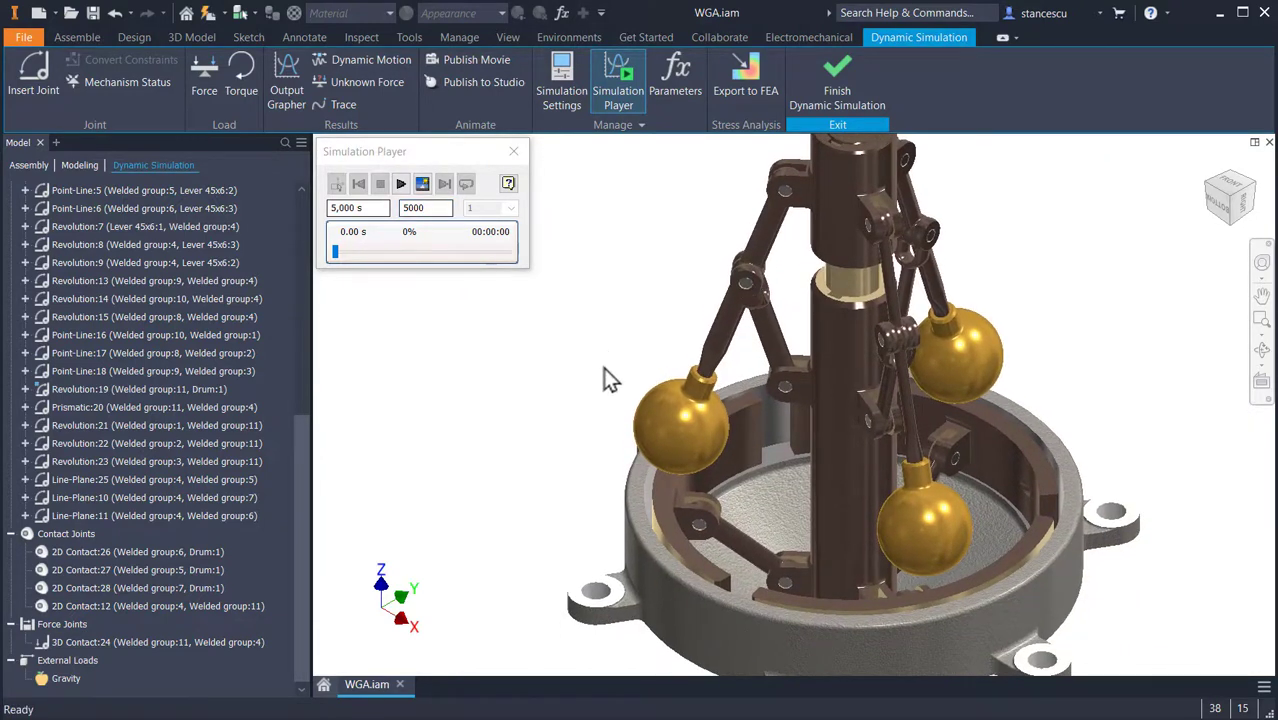
{"action": "scroll", "coordinate": [608, 370], "scroll_direction": "up", "scroll_amount": 3}
{"action": "middle_click_drag", "start_coordinate": [613, 385], "coordinate": [576, 262]}
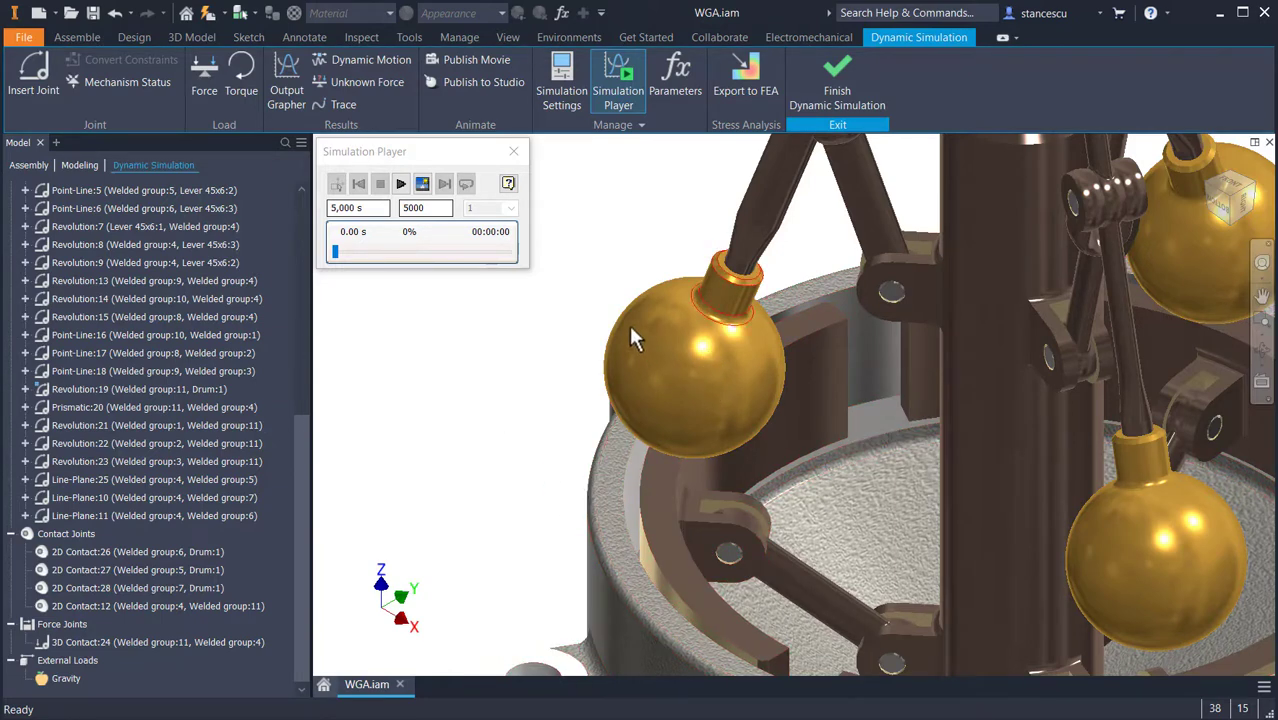
{"action": "left_click", "coordinate": [401, 184]}
{"action": "key", "text": "shift+Home"}
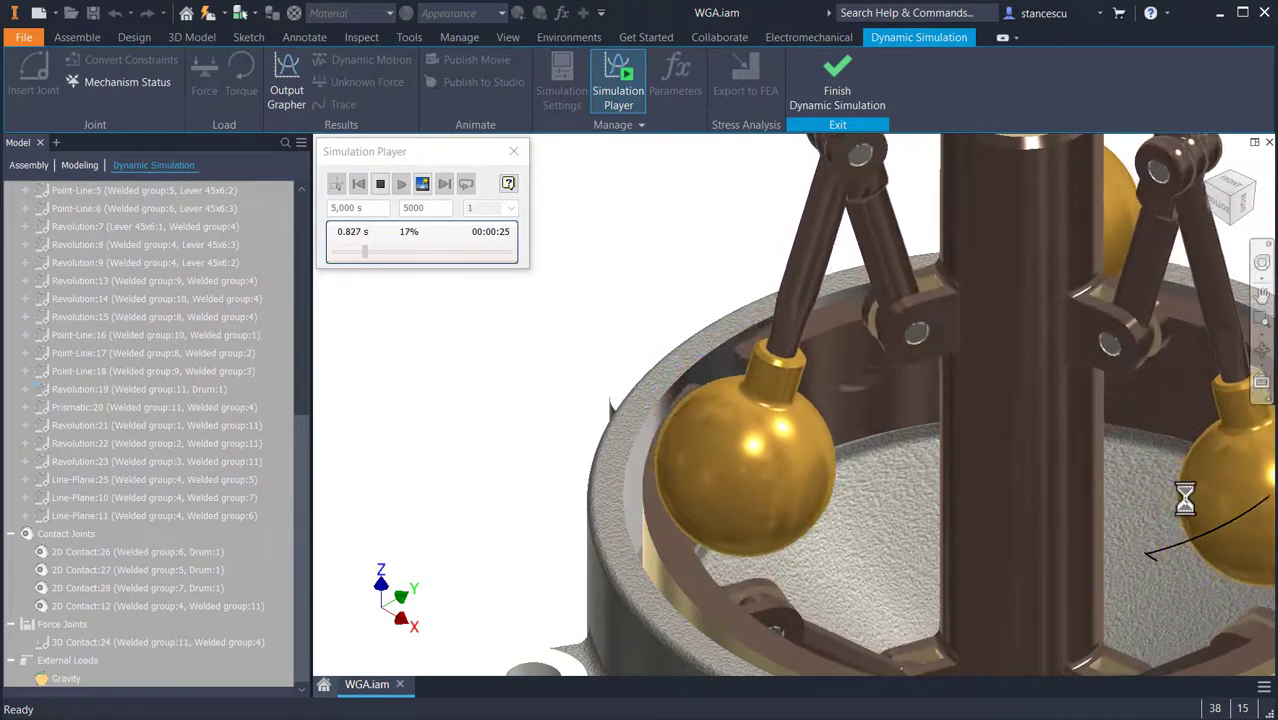
{"action": "middle_click_drag", "start_coordinate": [982, 523], "coordinate": [822, 522]}
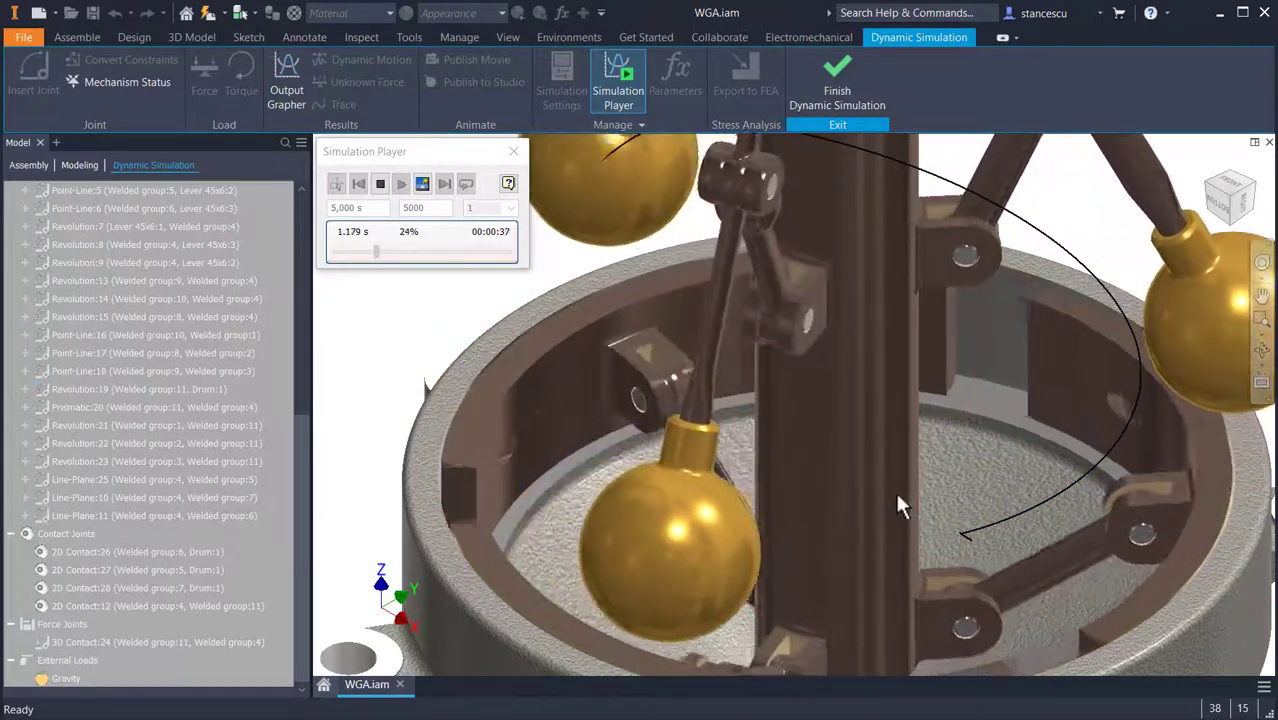
{"action": "middle_click_drag", "start_coordinate": [897, 500], "coordinate": [918, 550]}
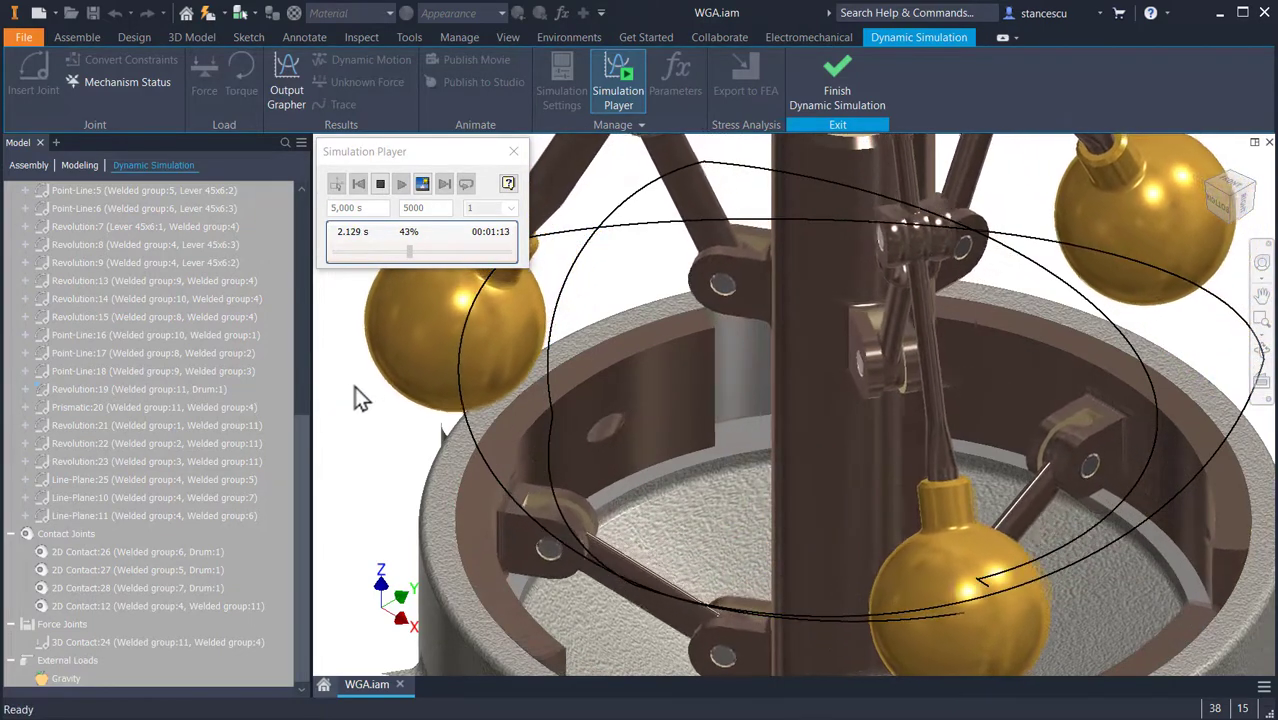
Open the Output Grapher during the run and arrange its window to show the table and graph beside the moving mechanism.
{"action": "left_click", "coordinate": [288, 90]}
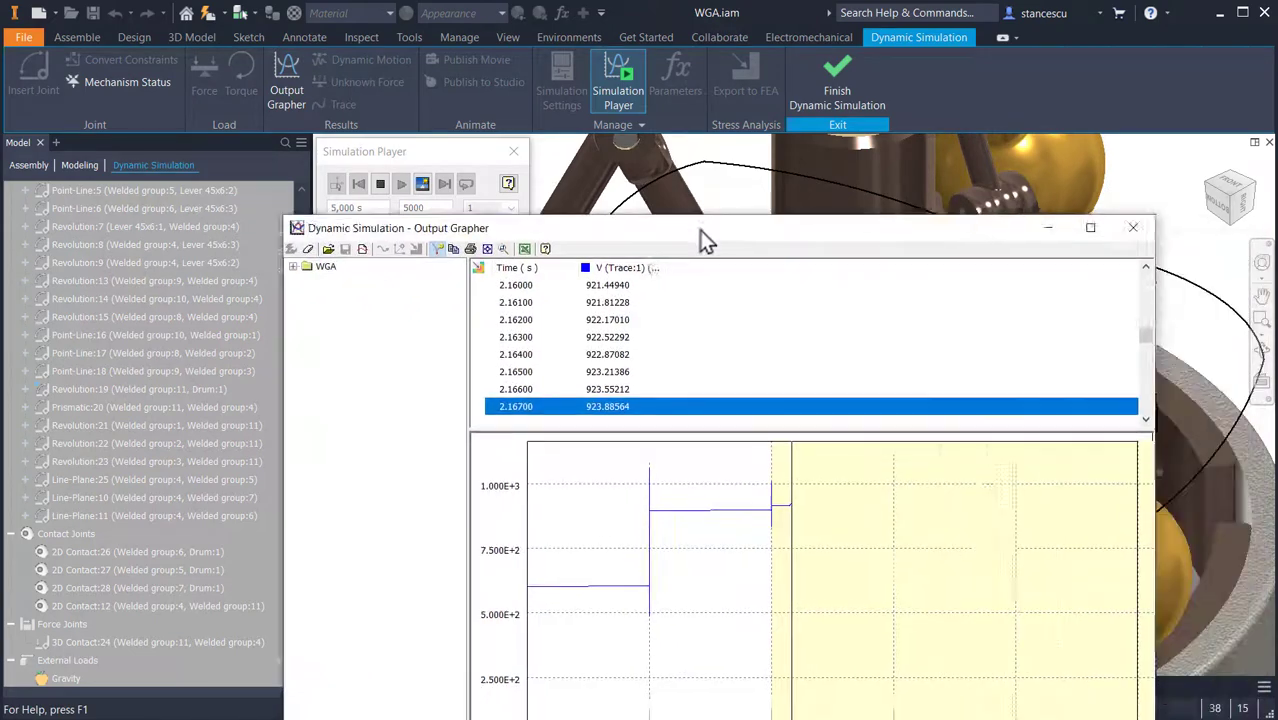
{"action": "left_click_drag", "start_coordinate": [700, 232], "coordinate": [465, 75]}
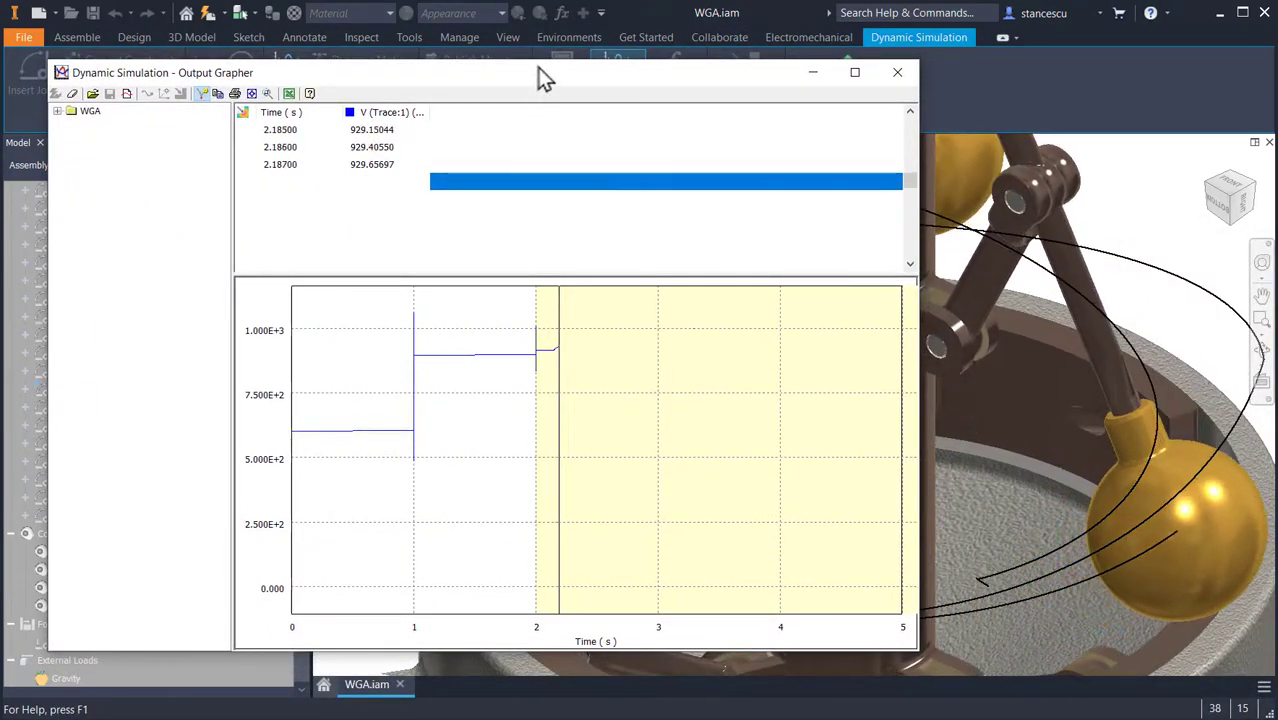
{"action": "left_click_drag", "start_coordinate": [536, 64], "coordinate": [522, 157]}
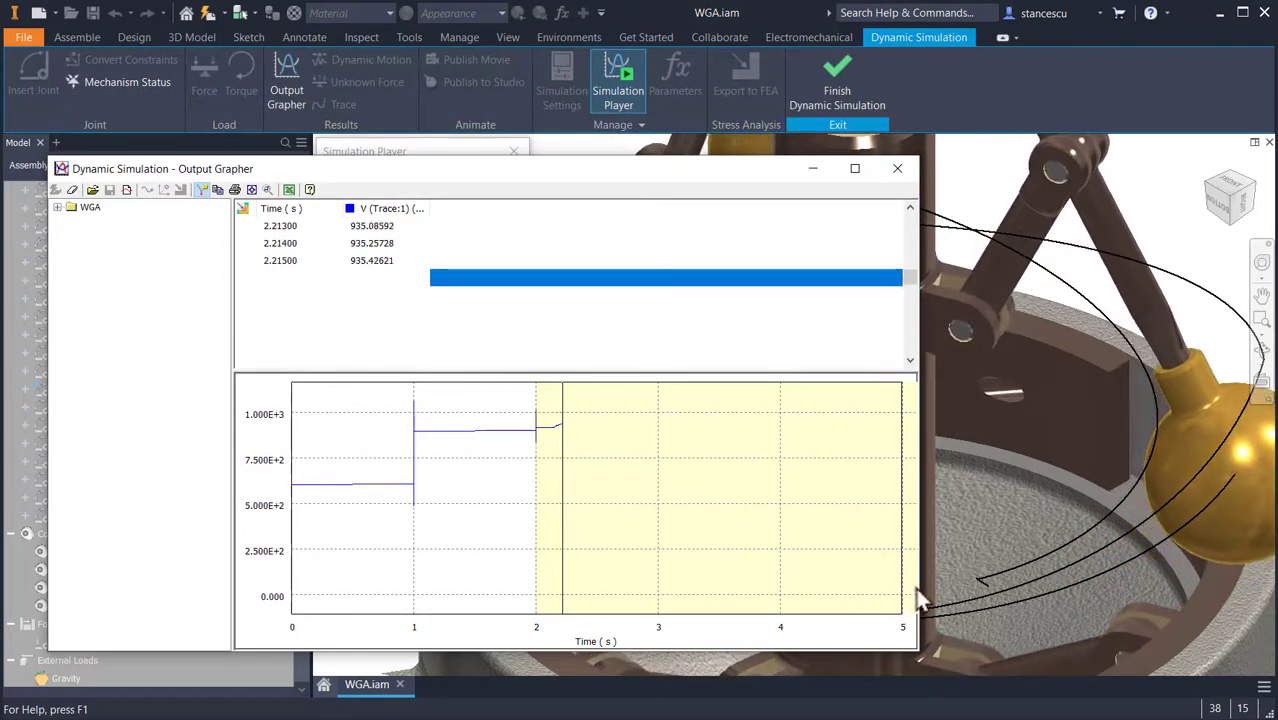
{"action": "left_click_drag", "start_coordinate": [918, 583], "coordinate": [689, 596]}
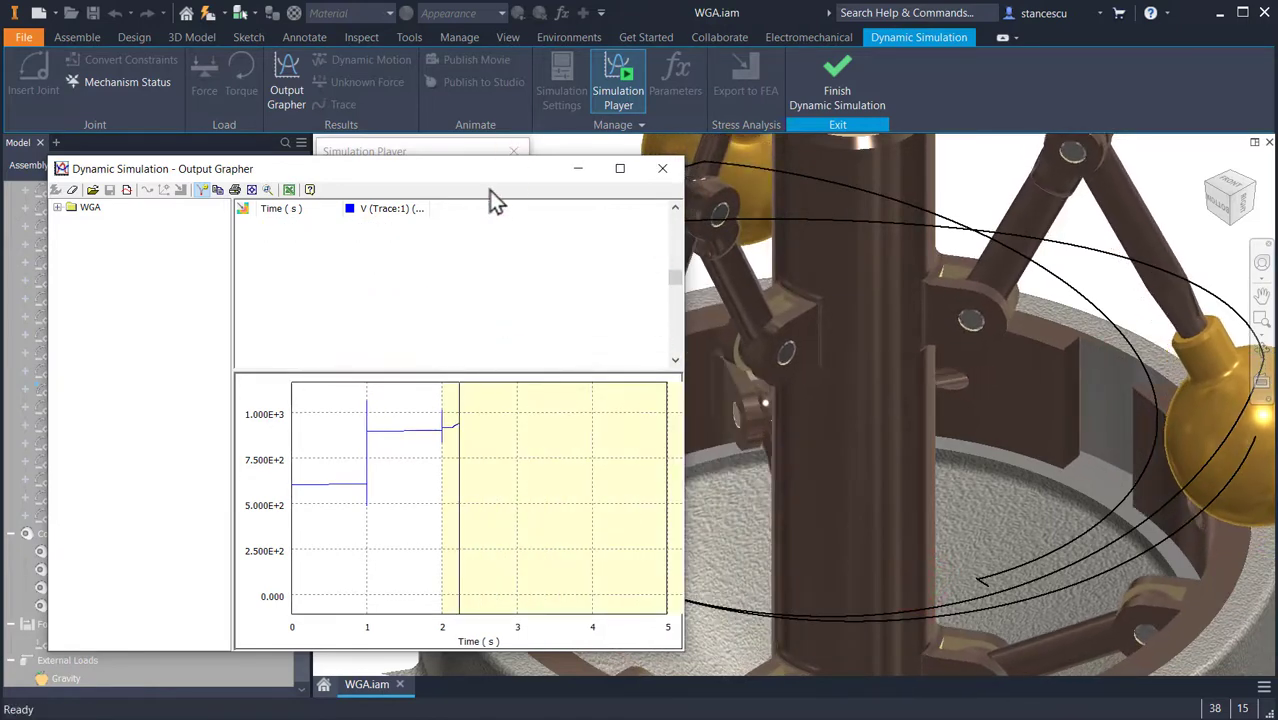
{"action": "left_click_drag", "start_coordinate": [496, 175], "coordinate": [473, 185]}
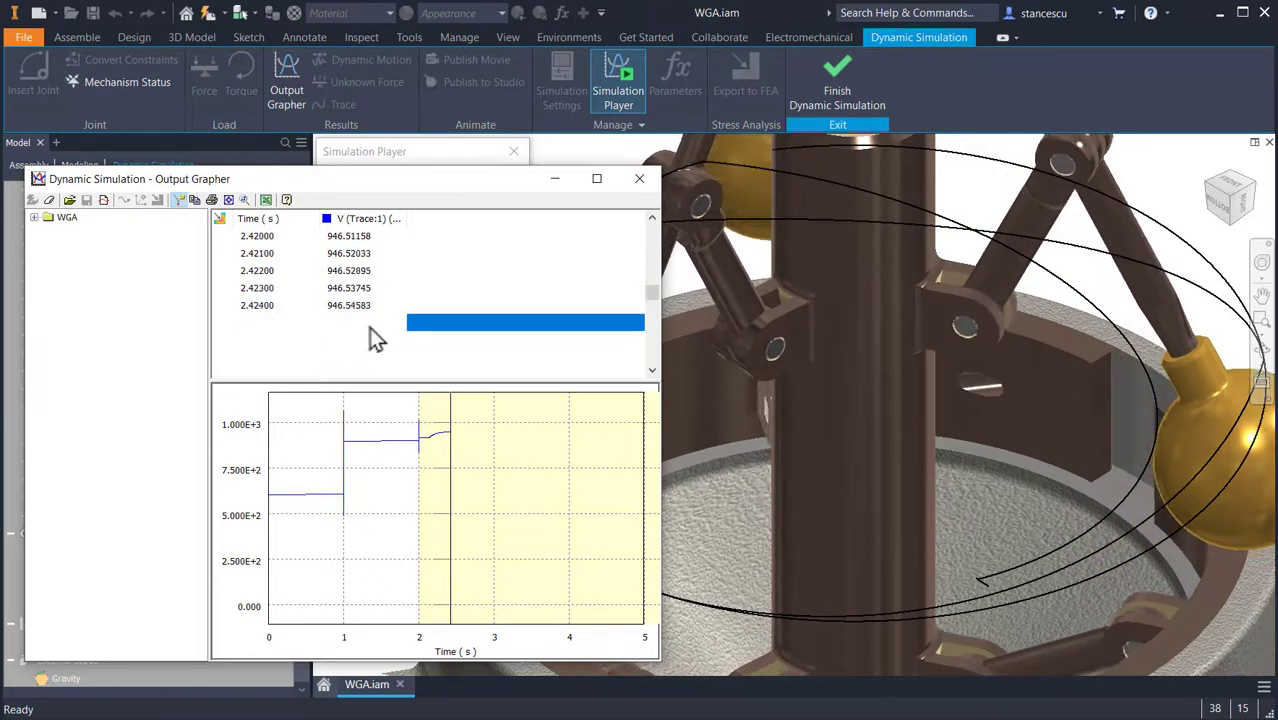
{"action": "left_click_drag", "start_coordinate": [342, 381], "coordinate": [347, 355]}
{"action": "left_click_drag", "start_coordinate": [302, 167], "coordinate": [308, 279]}
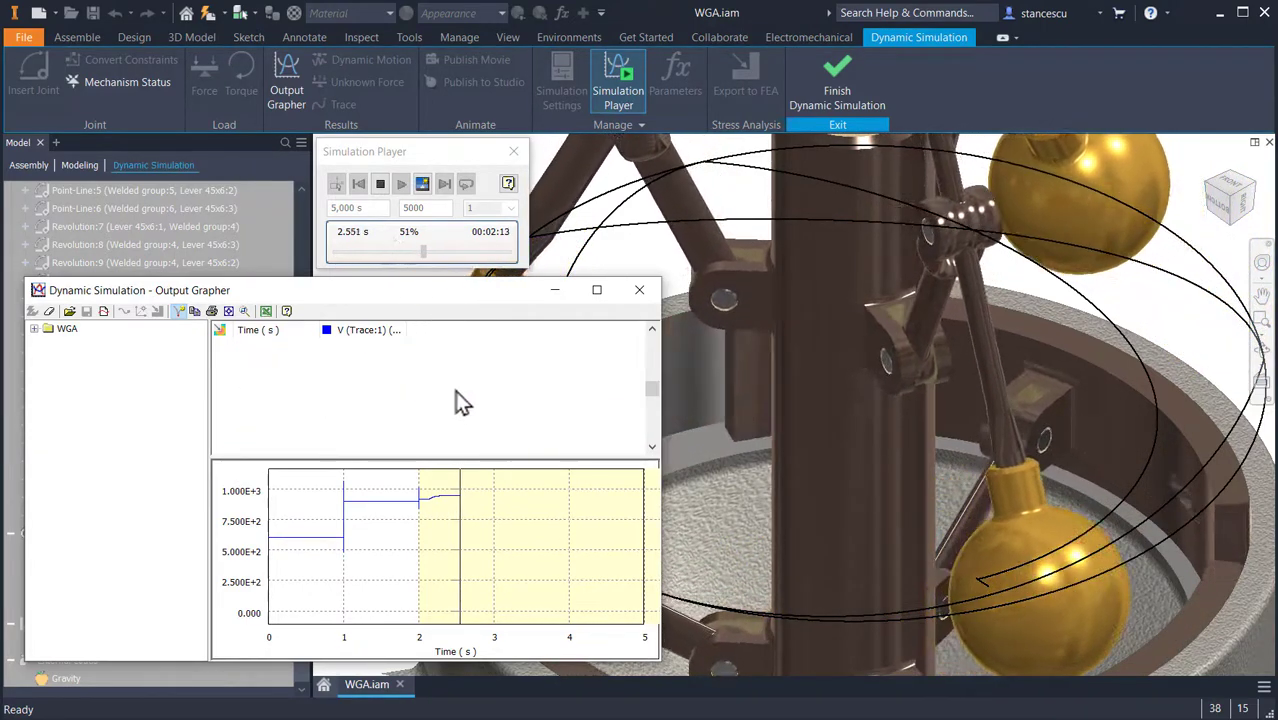
Stop the running simulation, return to construction mode and set the final time to 2.5 s.
{"action": "left_click", "coordinate": [382, 187]}
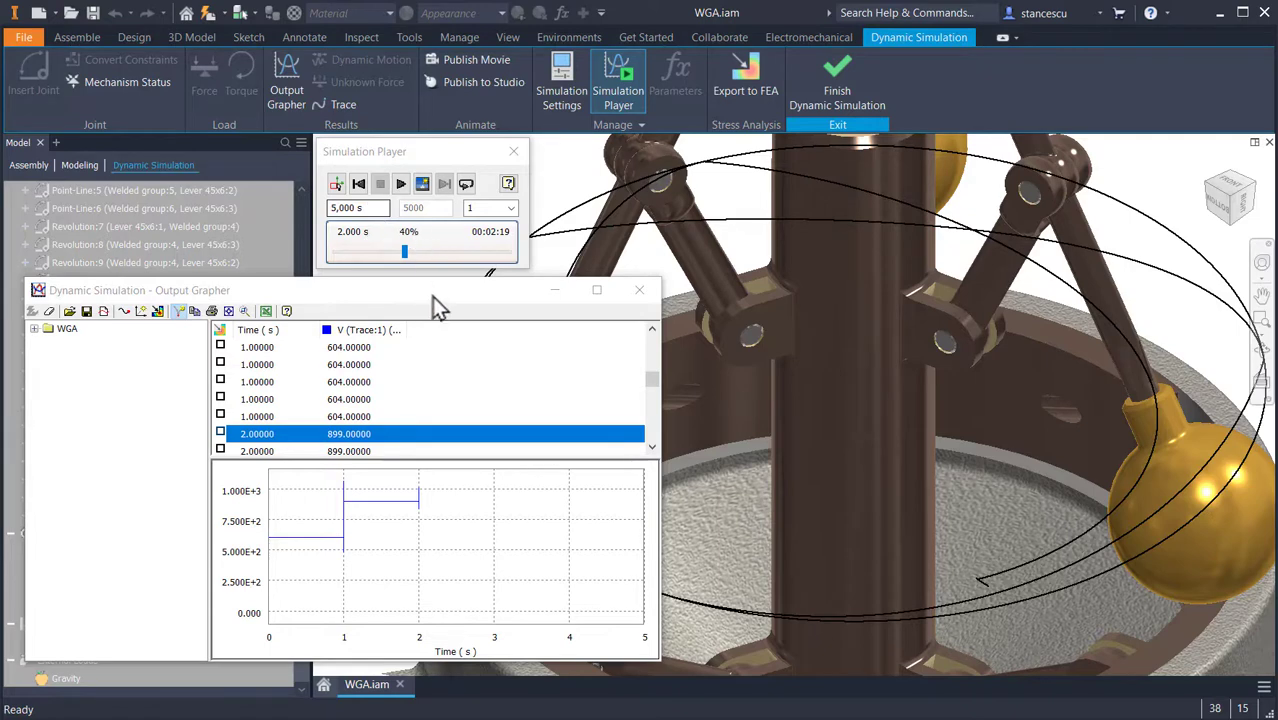
{"action": "left_click", "coordinate": [358, 185]}
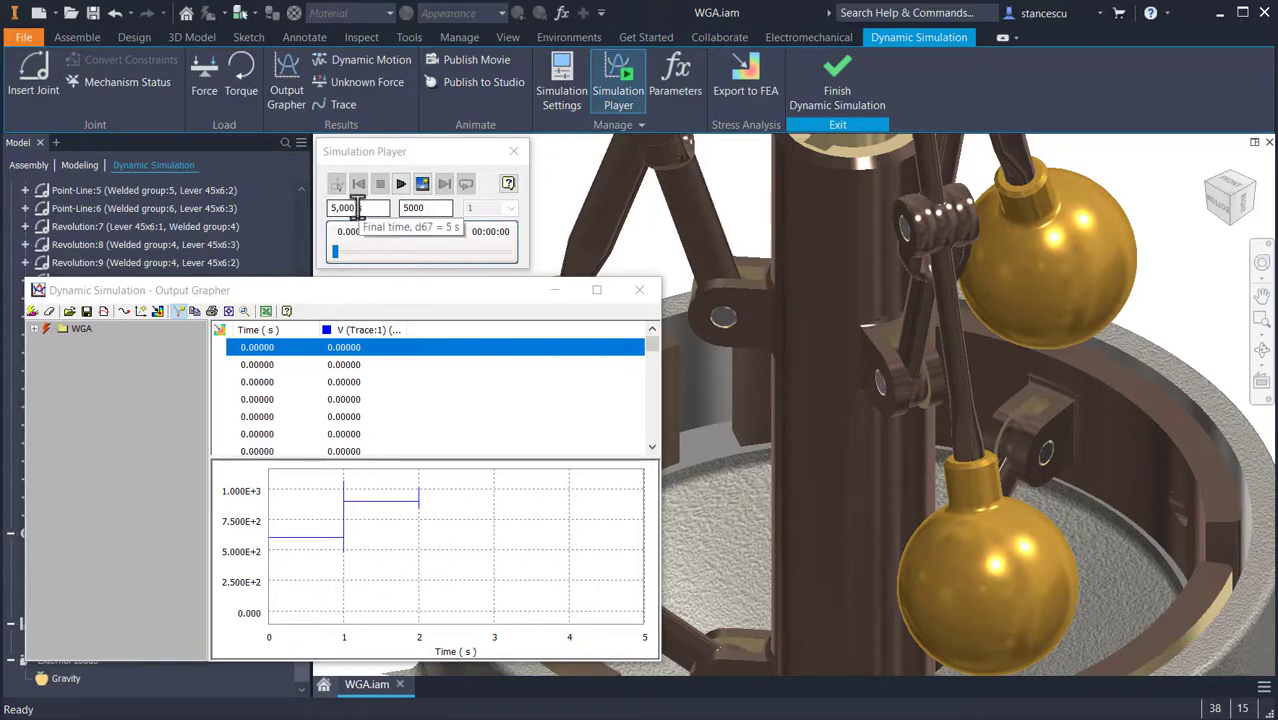
{"action": "left_click", "coordinate": [371, 207]}
{"action": "key", "text": "shift+Home"}
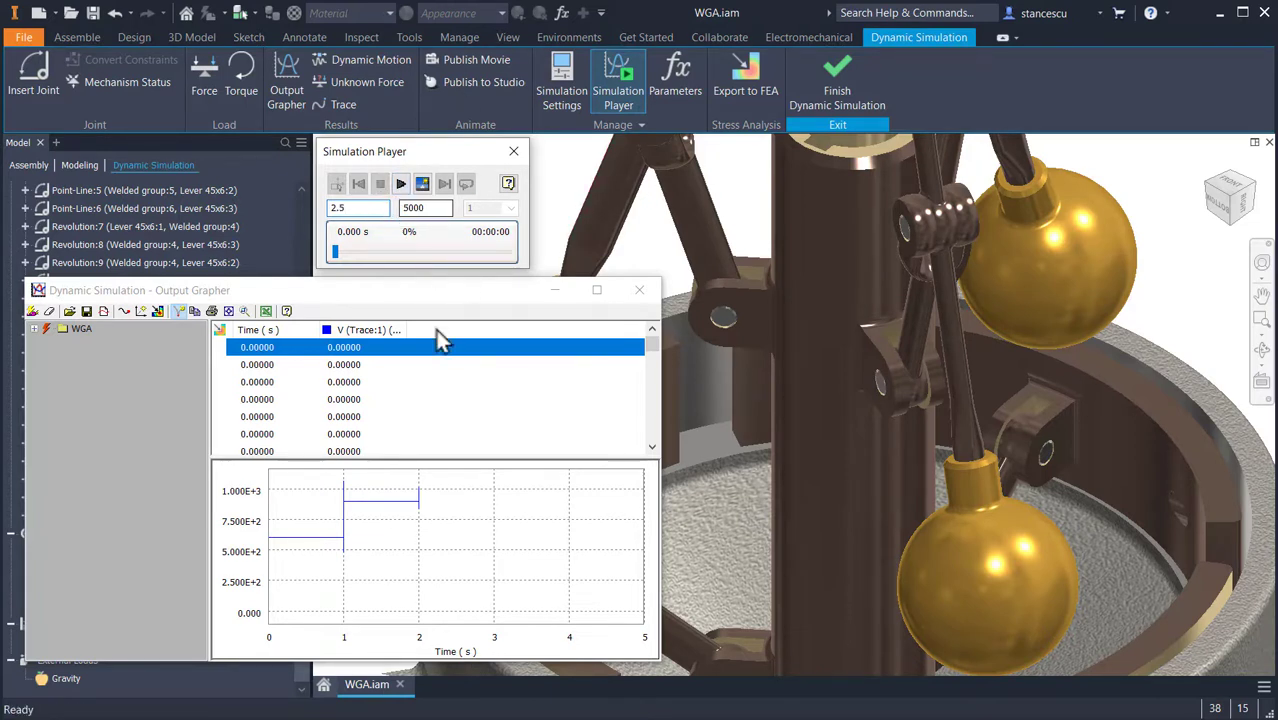
Open the Grapher Options for the values table format and accept the settings with 5 decimals.
{"action": "left_click", "coordinate": [430, 523]}
{"action": "right_click", "coordinate": [430, 524]}
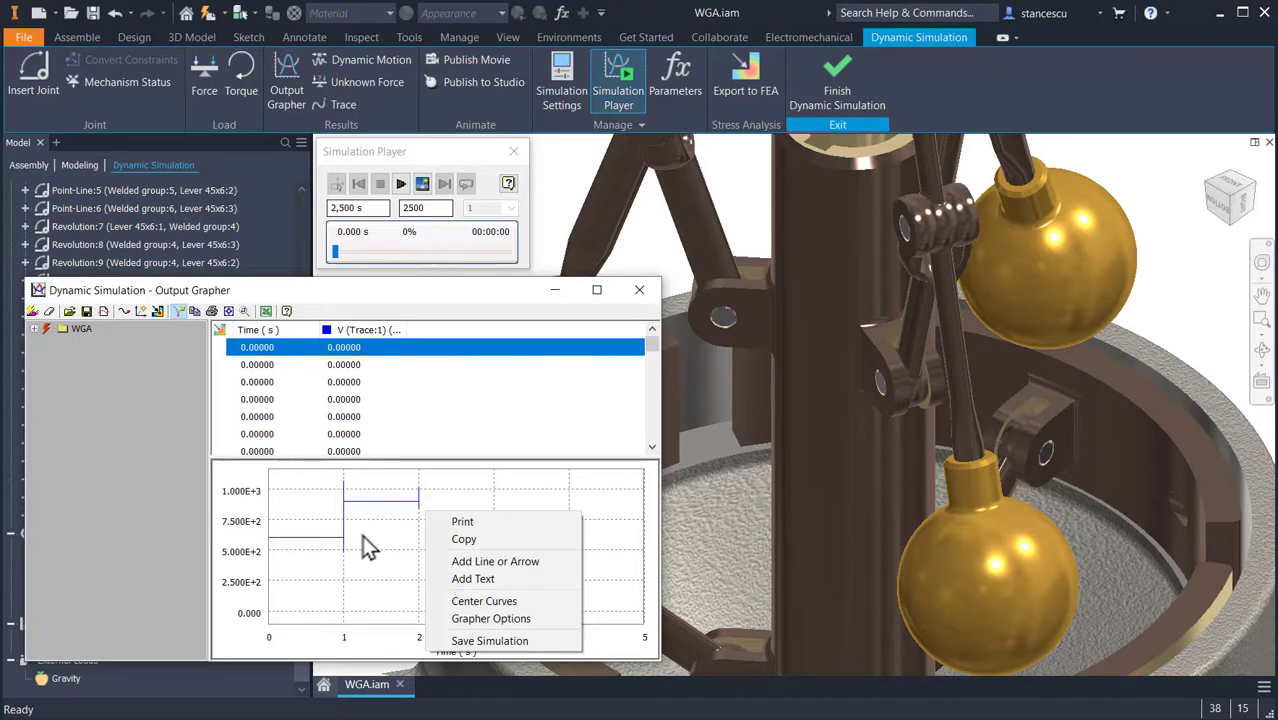
{"action": "left_click", "coordinate": [498, 622]}
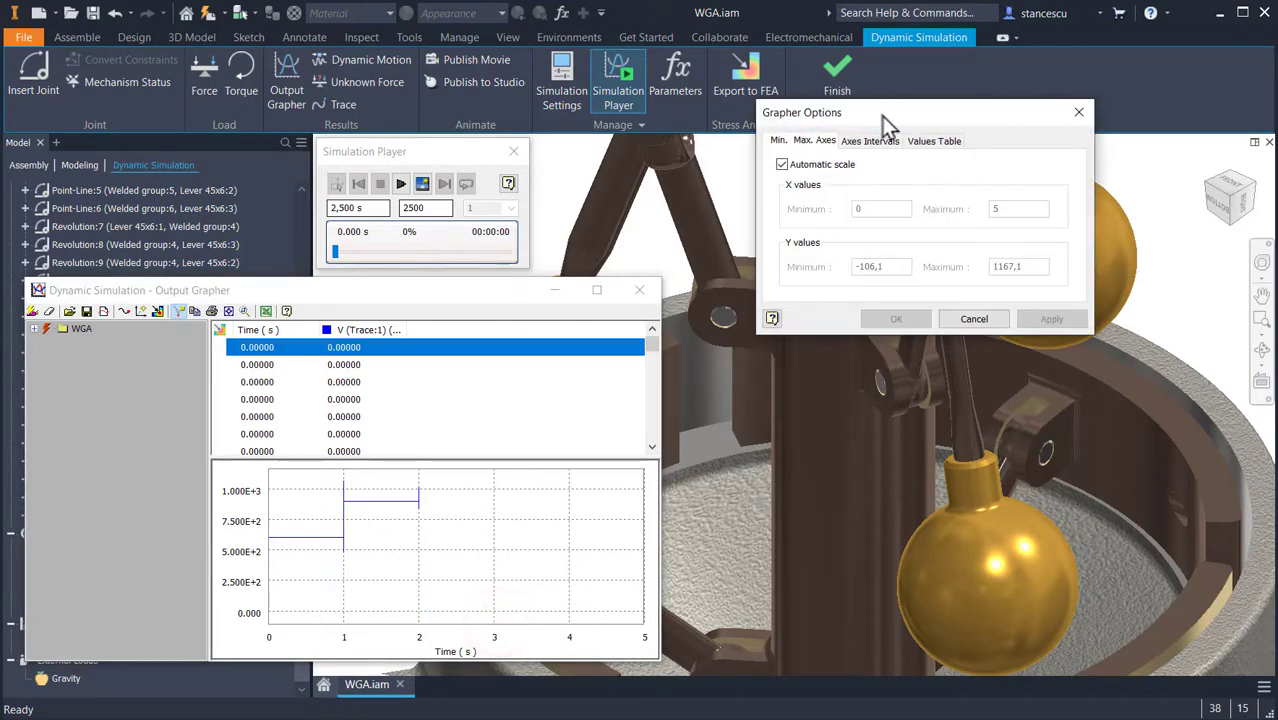
{"action": "left_click_drag", "start_coordinate": [886, 119], "coordinate": [818, 288]}
{"action": "left_click", "coordinate": [861, 312]}
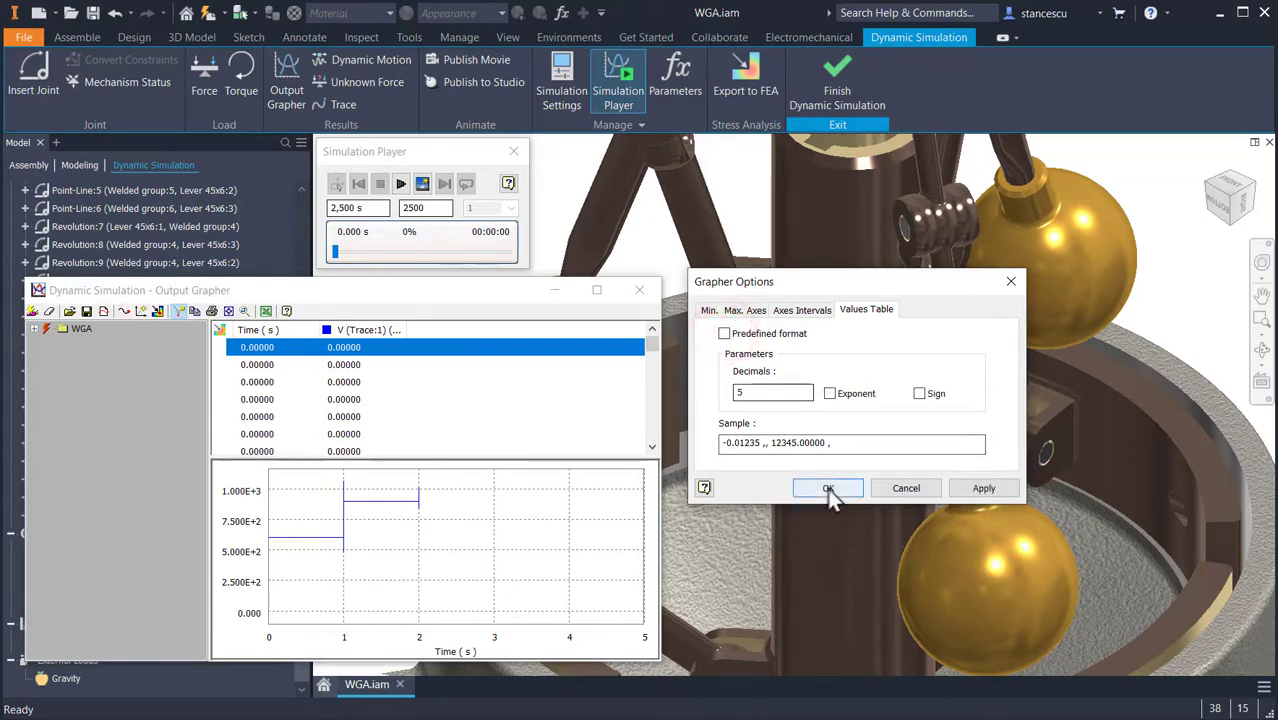
{"action": "left_click", "coordinate": [830, 489]}
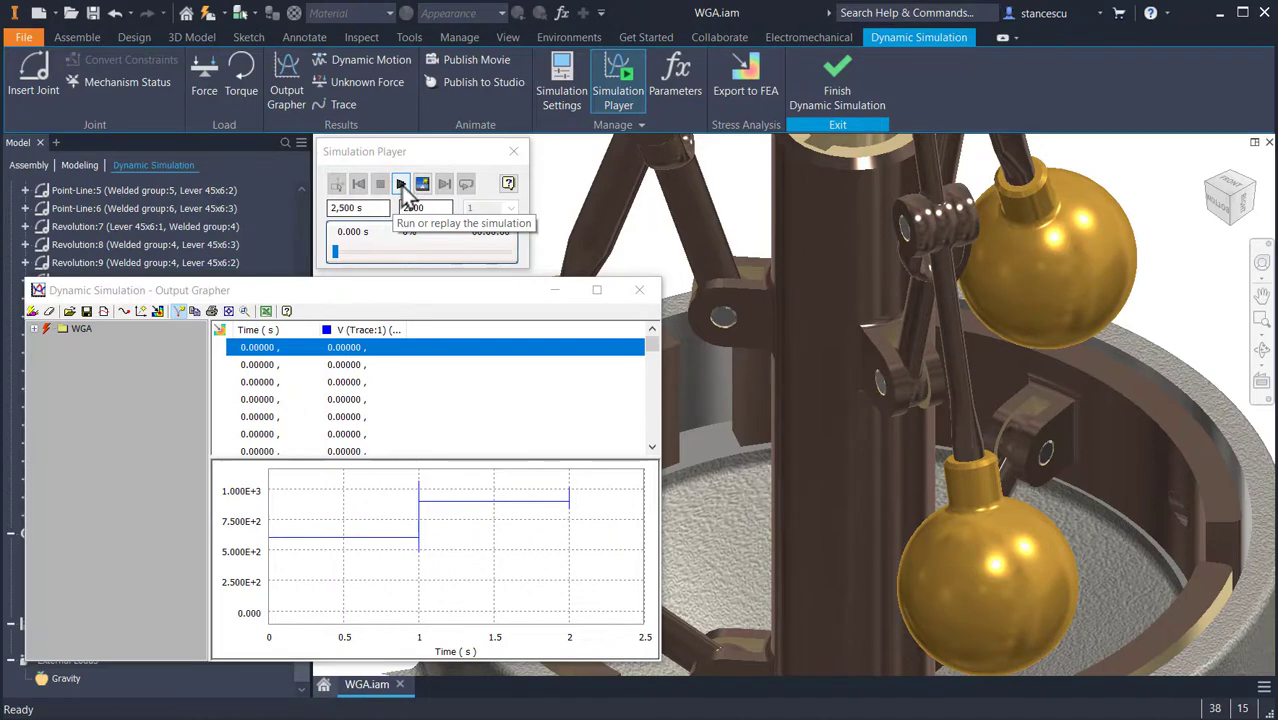
Run the 2.5 s simulation with 2500 images, and replay it from the start with the trace velocity's full column heading shown.
{"action": "key", "text": "shift+Home"}
{"action": "left_click", "coordinate": [401, 184]}
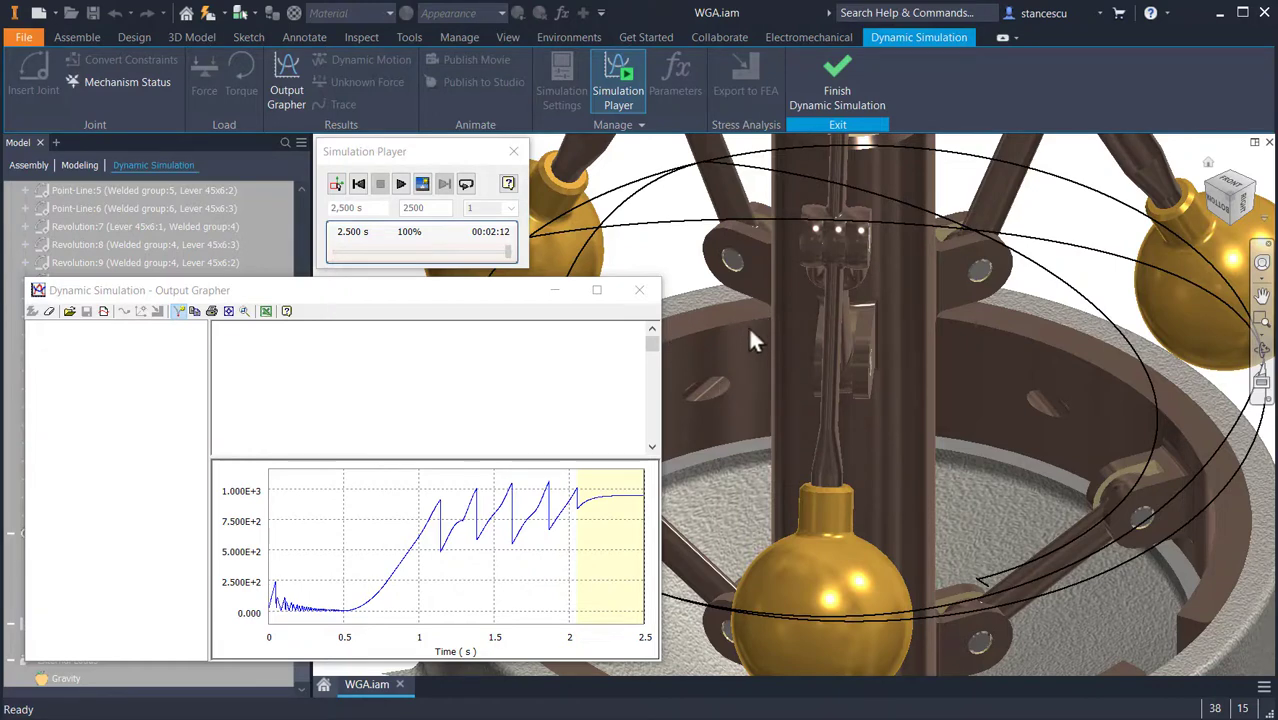
{"action": "left_click", "coordinate": [358, 186]}
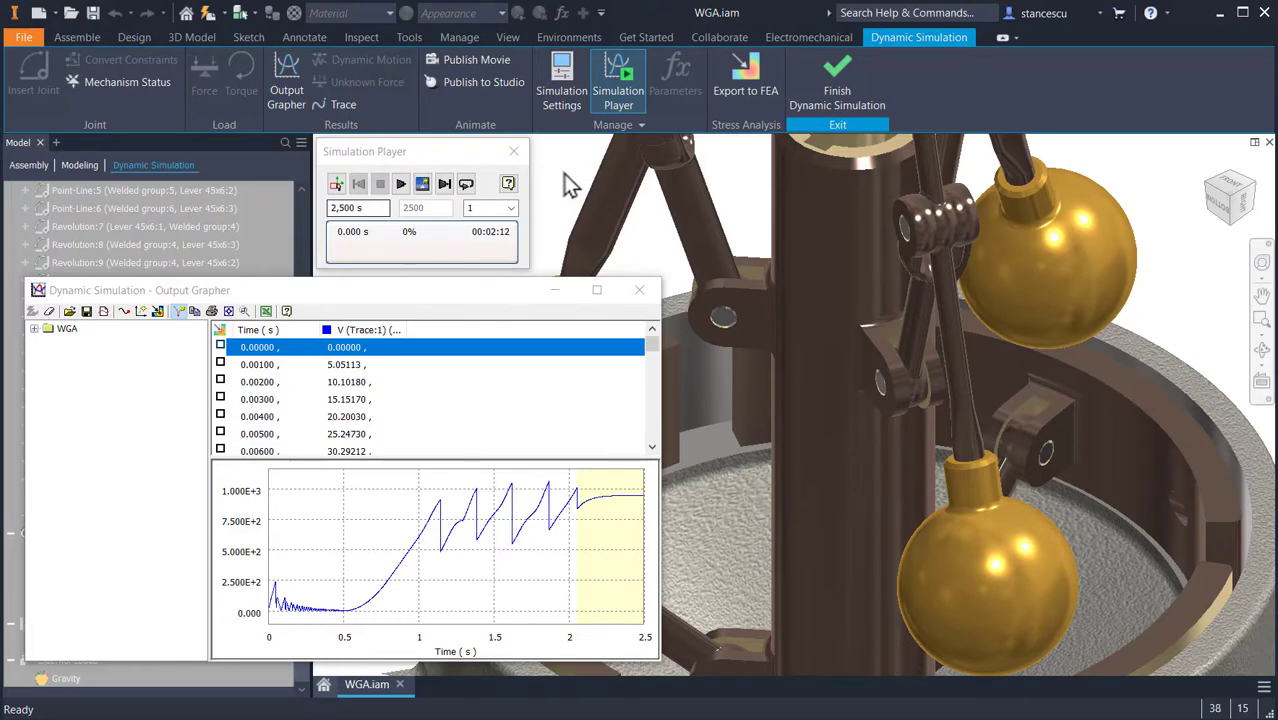
{"action": "left_click", "coordinate": [400, 183]}
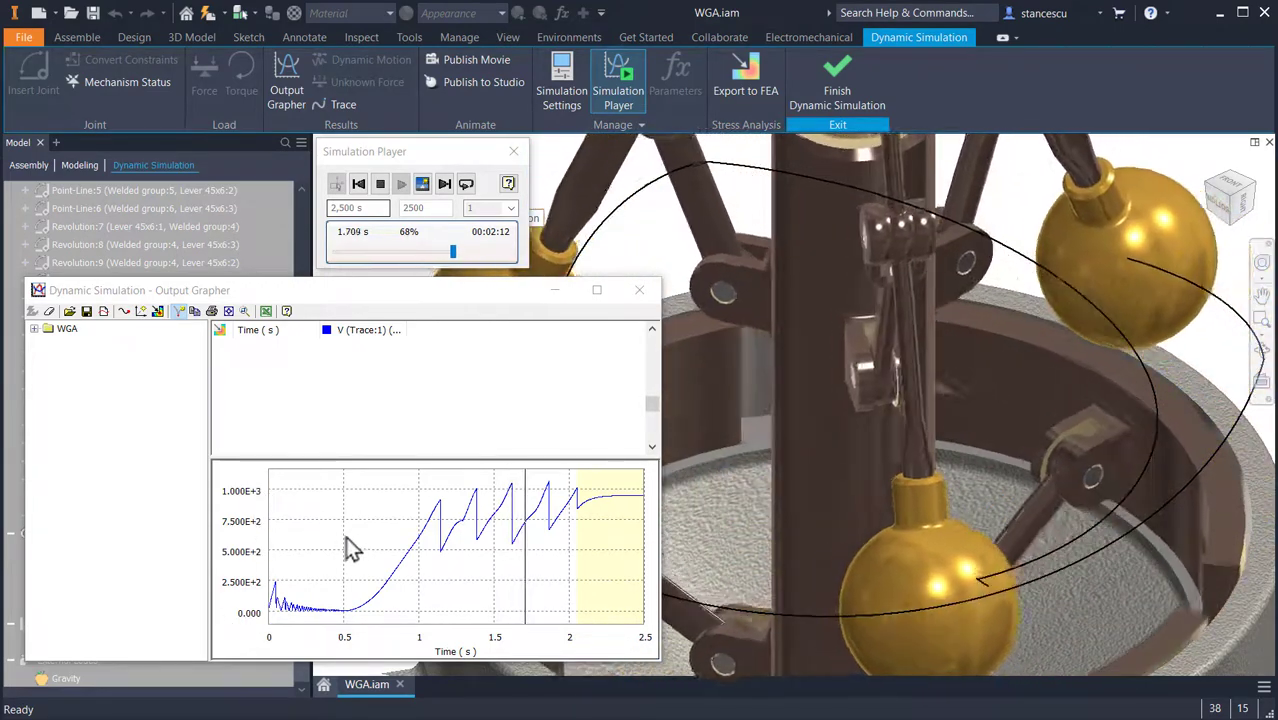
{"action": "left_click", "coordinate": [404, 330]}
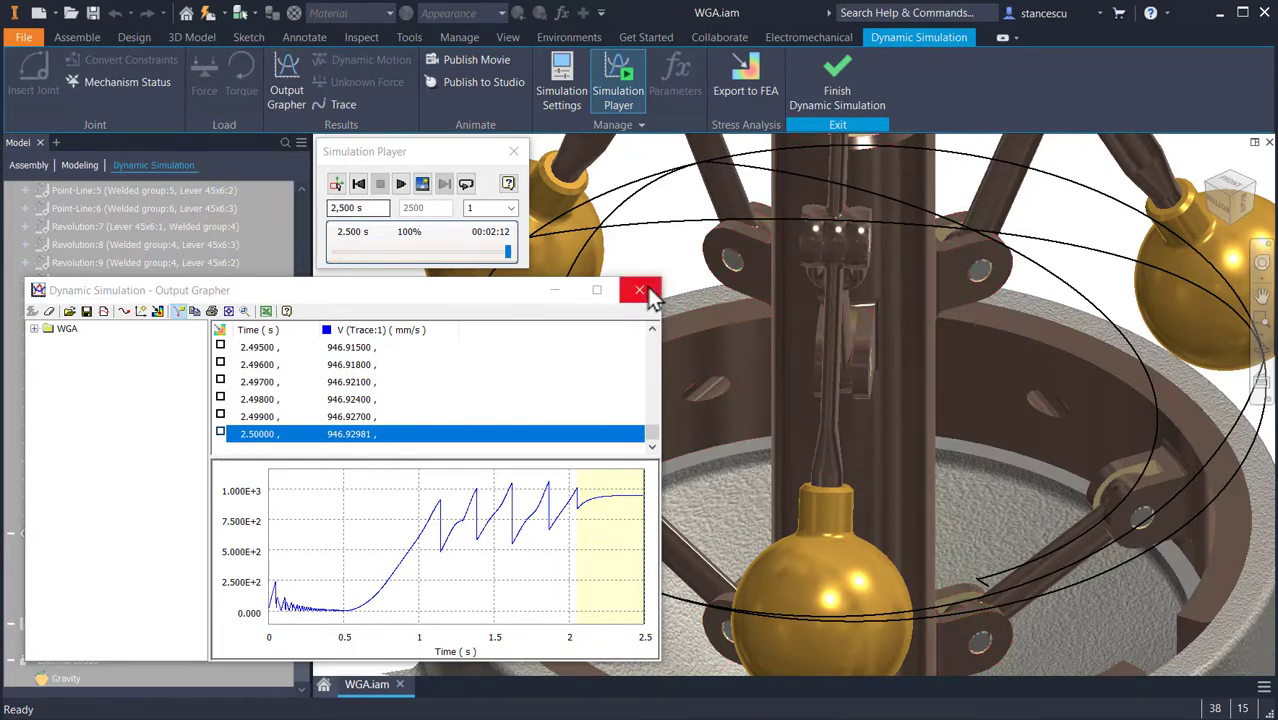
Close the Output Grapher, rewind the simulation and return it to construction mode.
{"action": "left_click", "coordinate": [640, 290]}
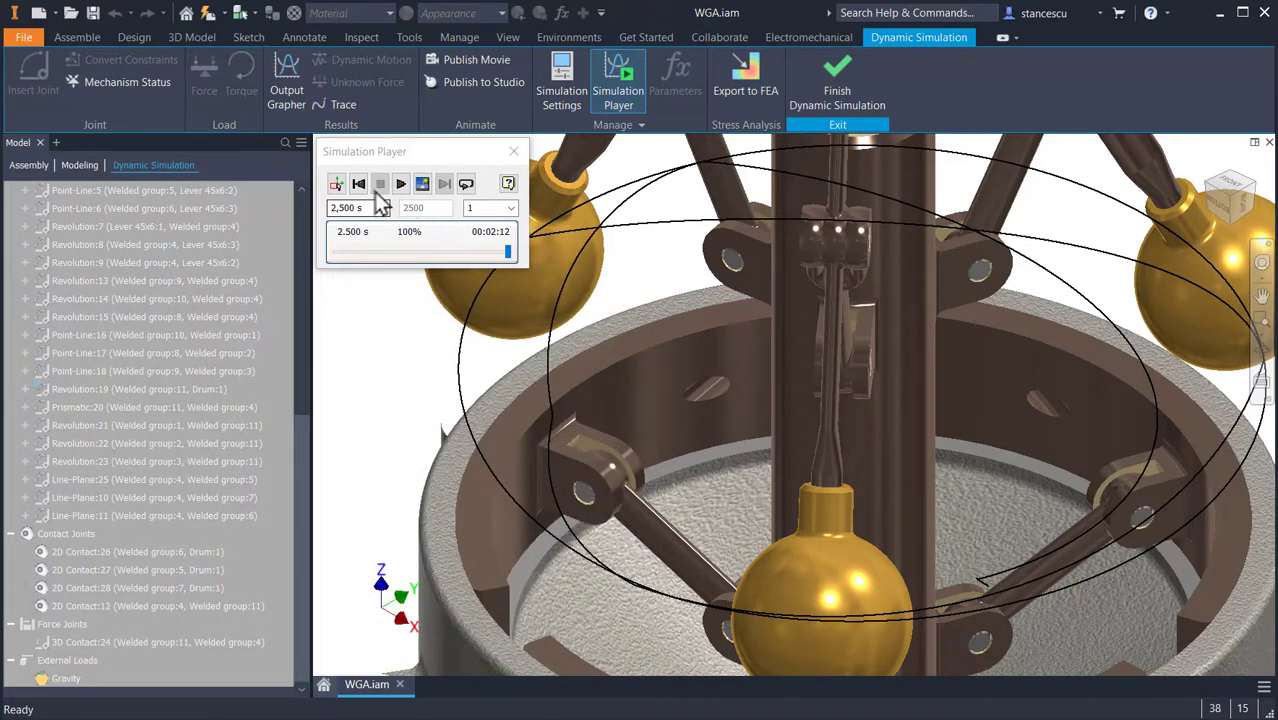
{"action": "left_click", "coordinate": [359, 185]}
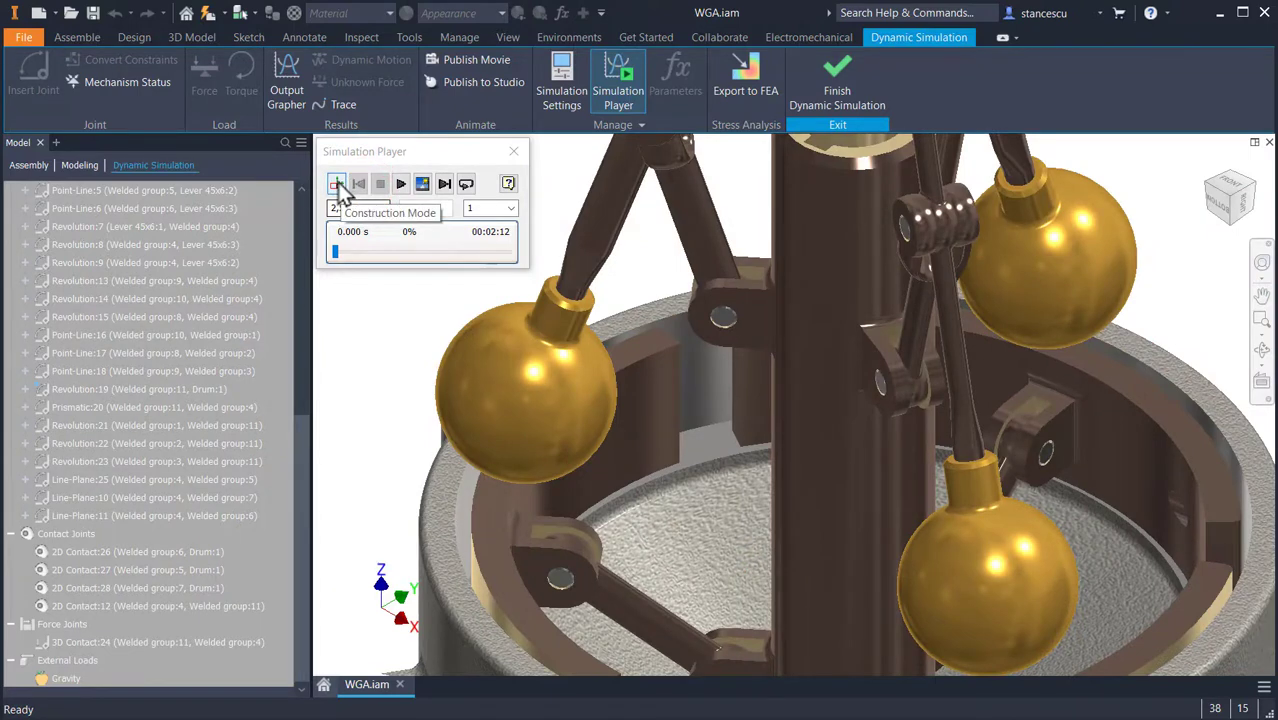
{"action": "left_click", "coordinate": [337, 185]}
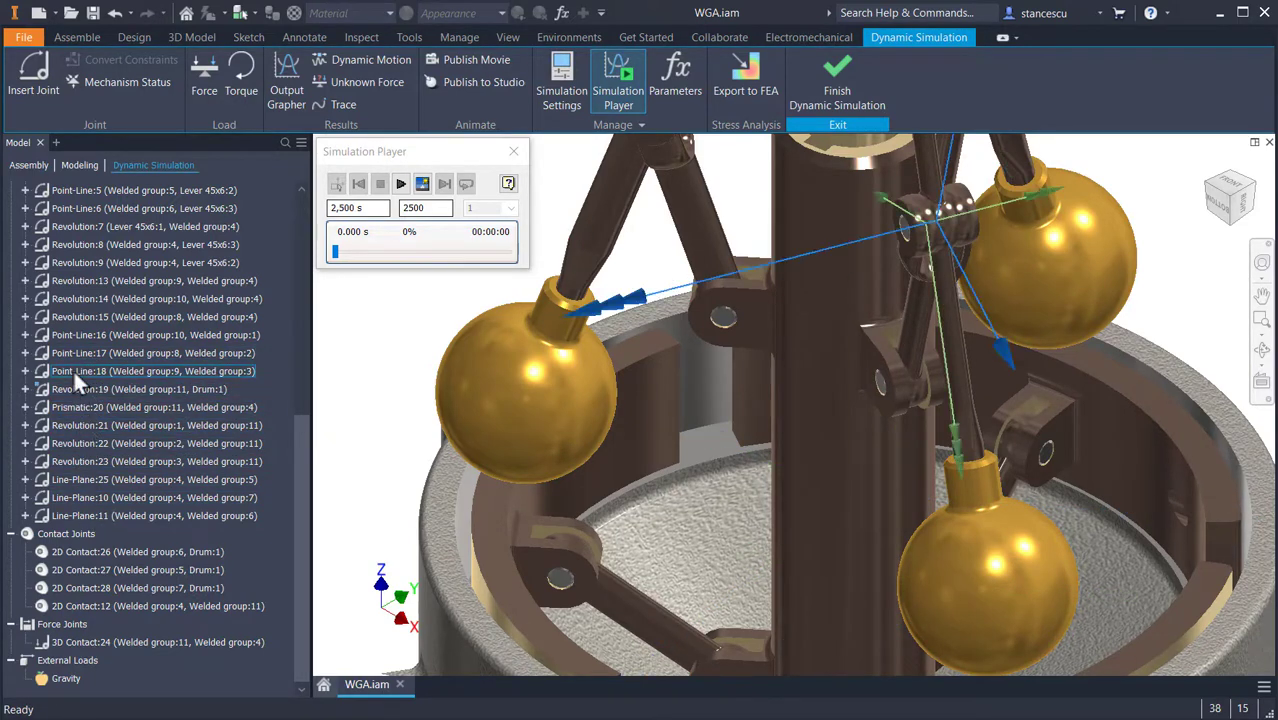
Look through the standard joints and check the mate constraint under the Planar:1 joint between welded group 5 and the drum.
{"action": "scroll", "coordinate": [73, 370], "scroll_direction": "up", "scroll_amount": 2}
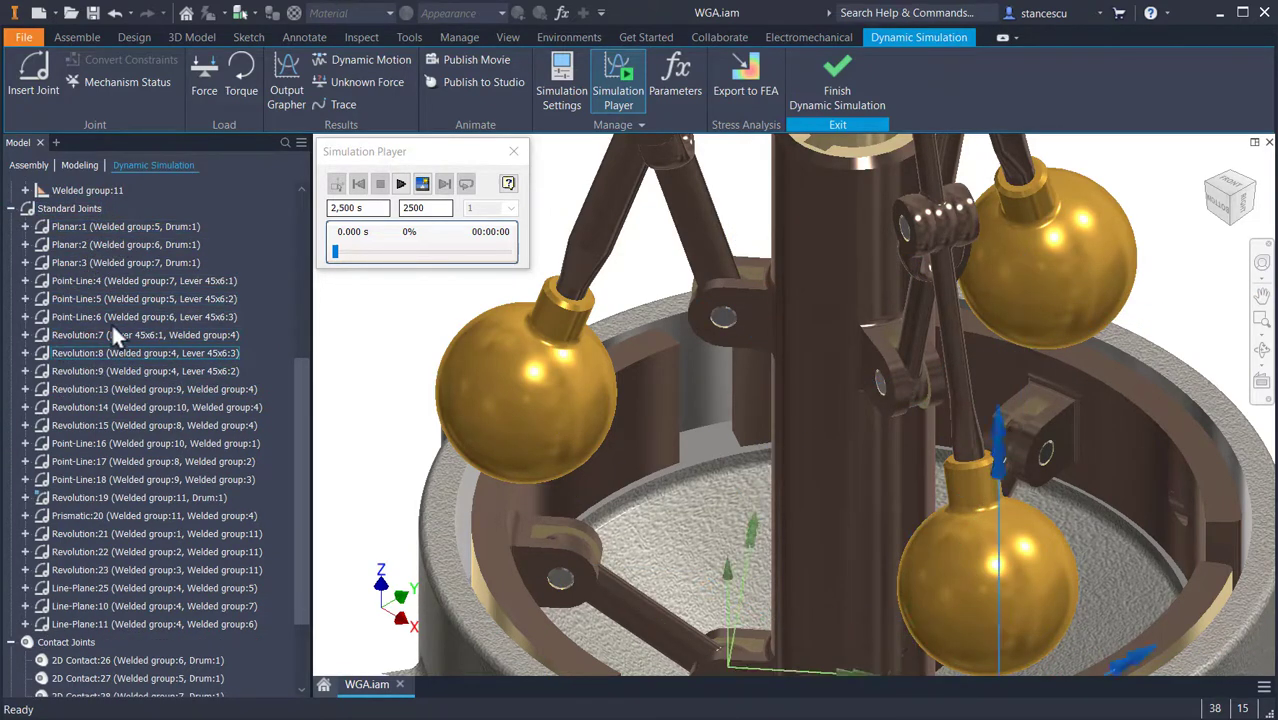
{"action": "left_click", "coordinate": [25, 226]}
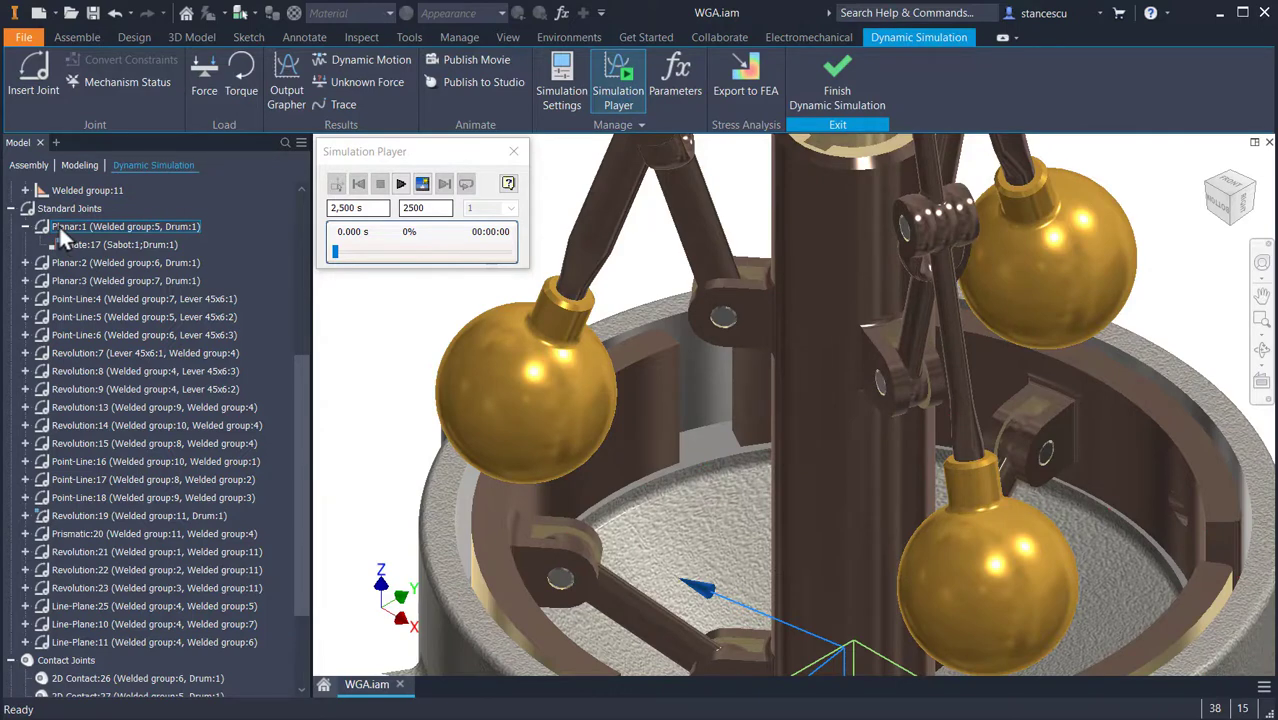
{"action": "left_click", "coordinate": [25, 226]}
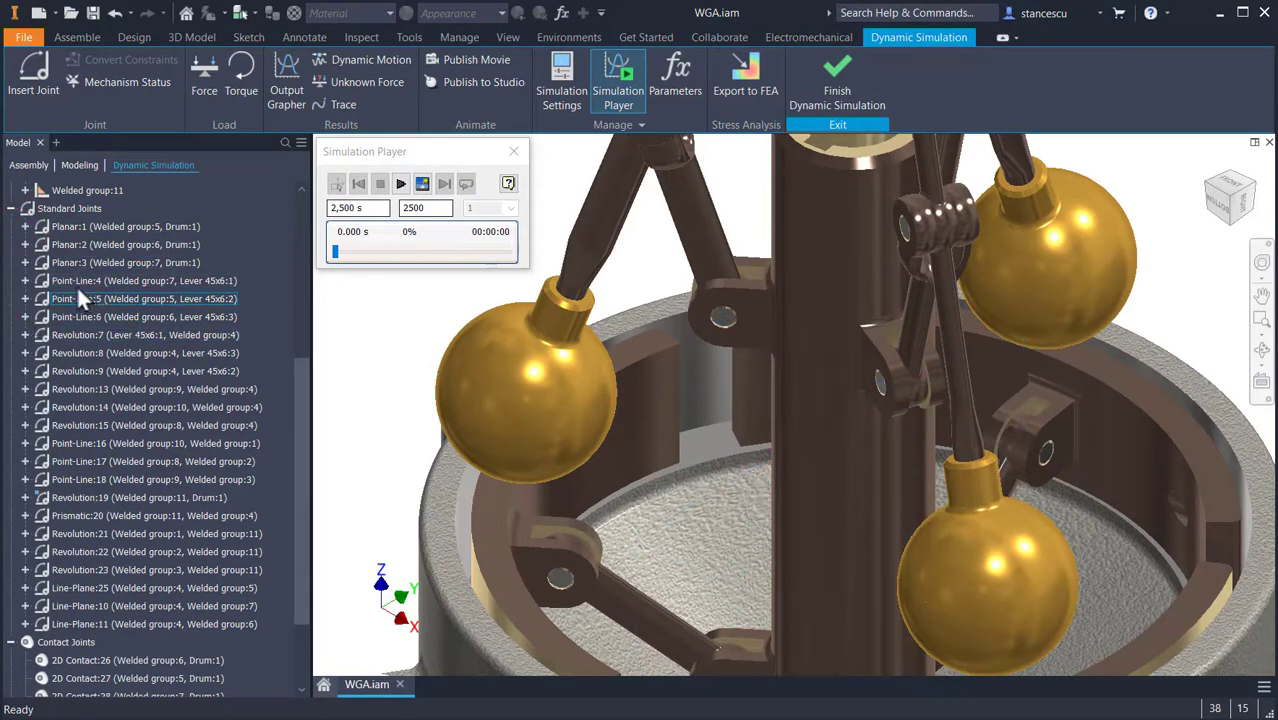
Open the joint torque law of the Revolution:19 joint between welded group 11 and the drum, with its whole graph in view.
{"action": "right_click", "coordinate": [42, 496]}
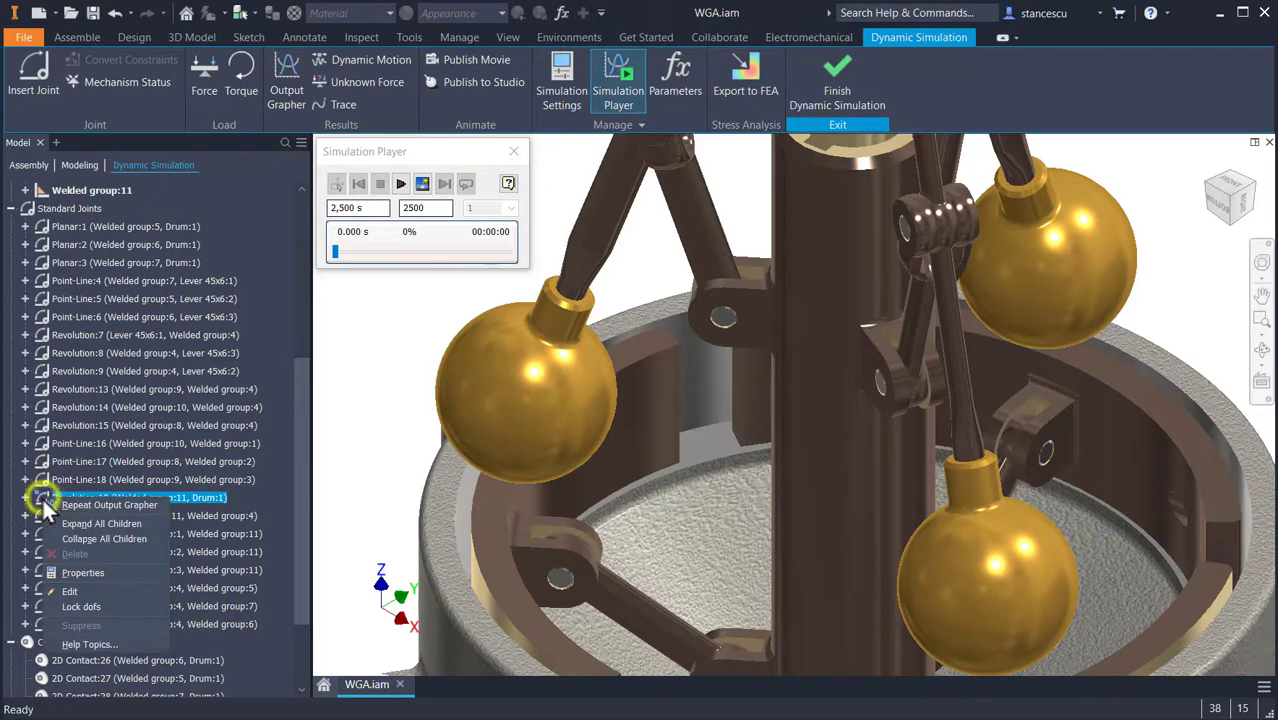
{"action": "left_click", "coordinate": [93, 569]}
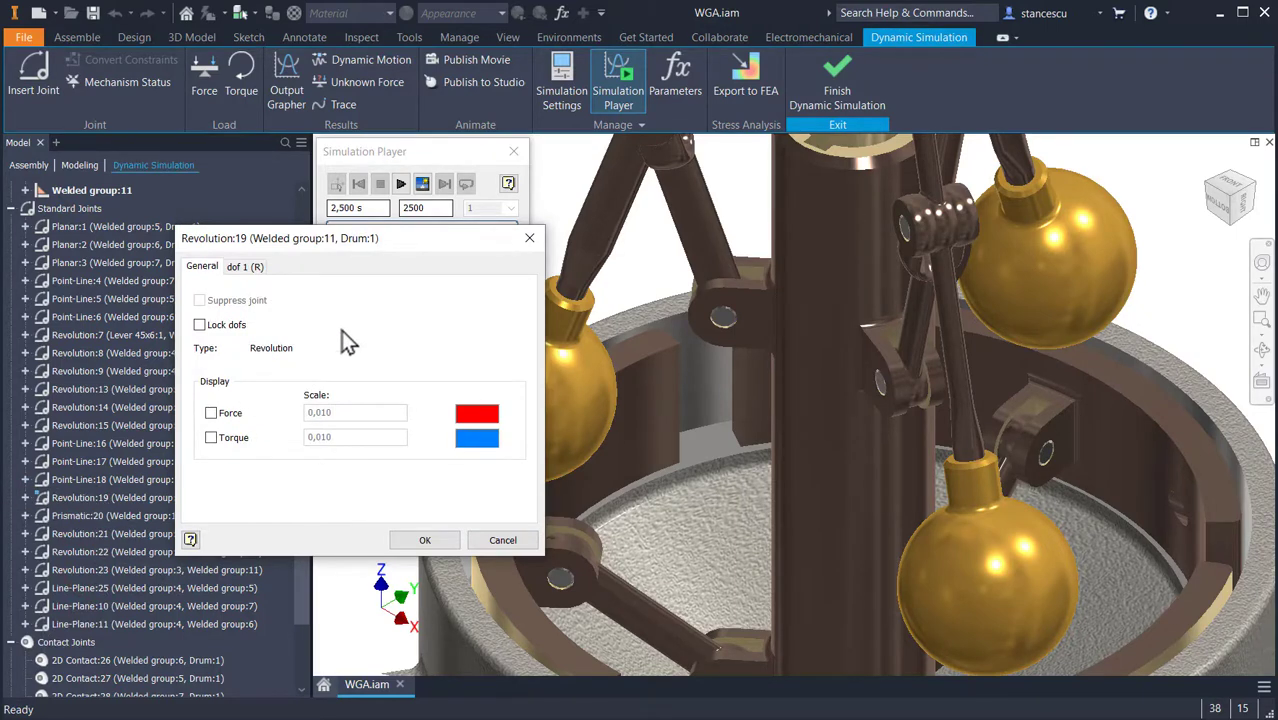
{"action": "left_click", "coordinate": [240, 270]}
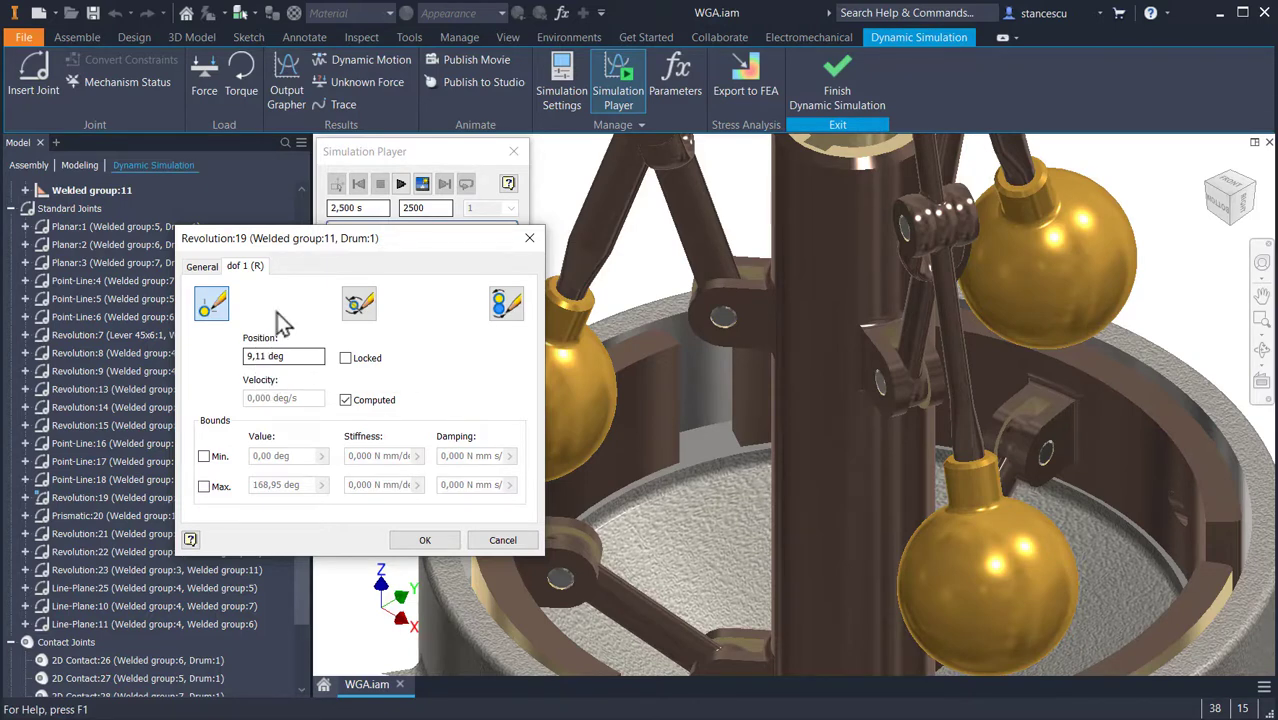
{"action": "left_click", "coordinate": [359, 305]}
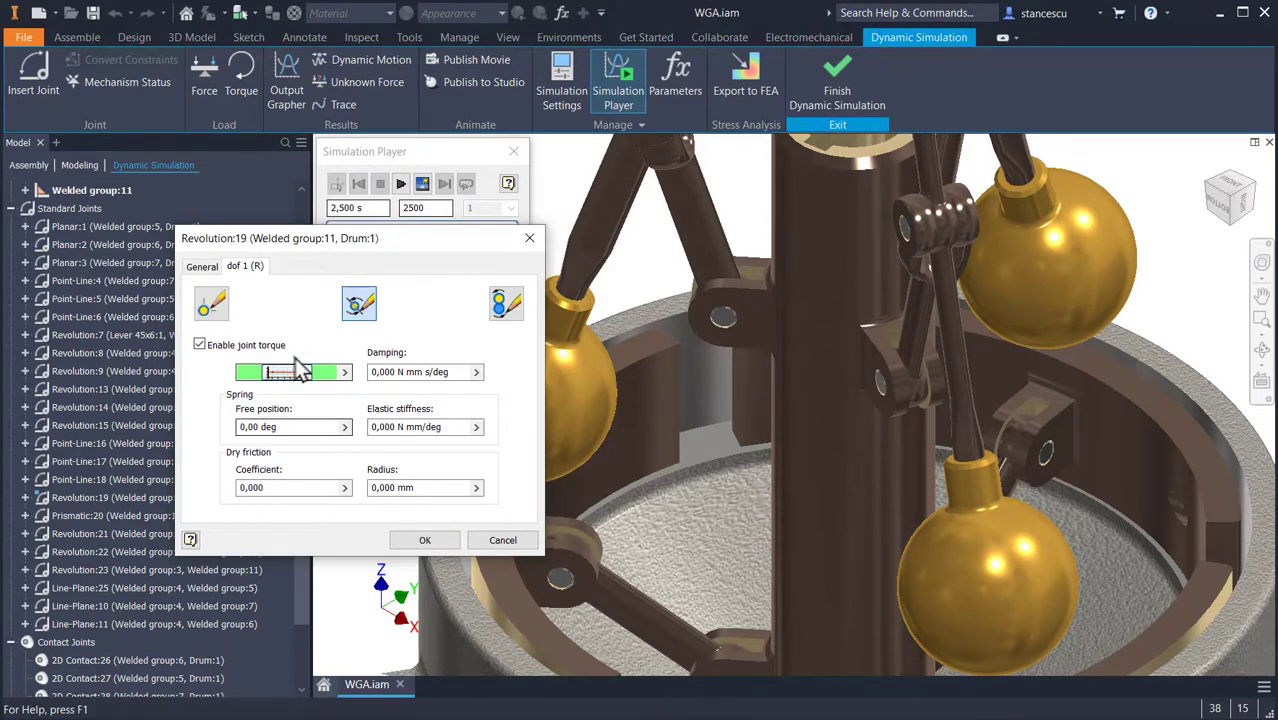
{"action": "mouse_move", "coordinate": [283, 386]}
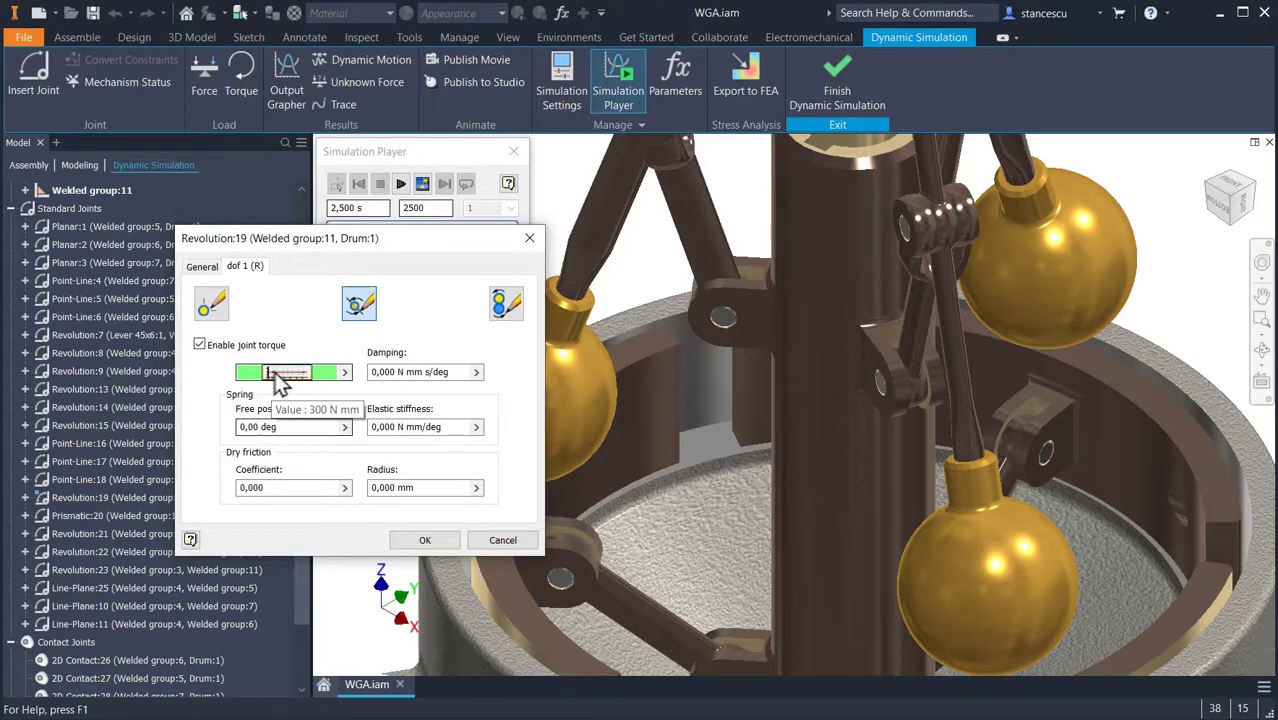
{"action": "left_click", "coordinate": [285, 374]}
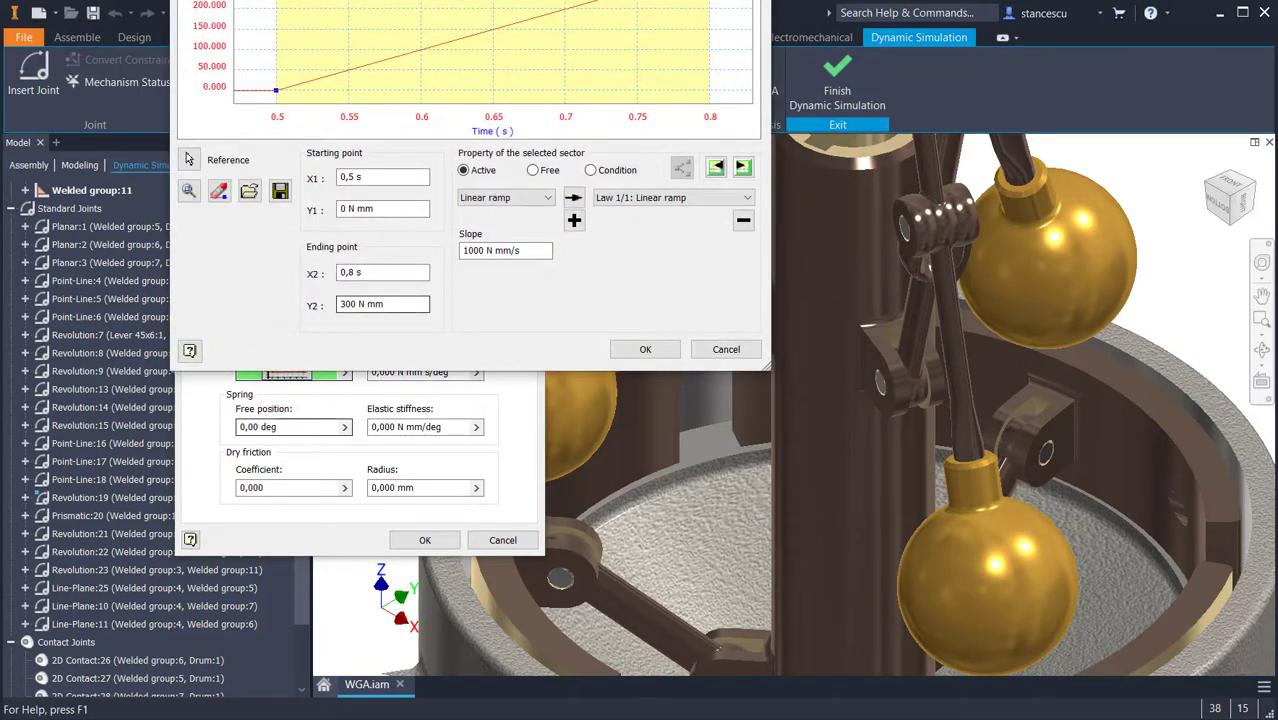
{"action": "left_click_drag", "start_coordinate": [559, 0], "coordinate": [520, 128]}
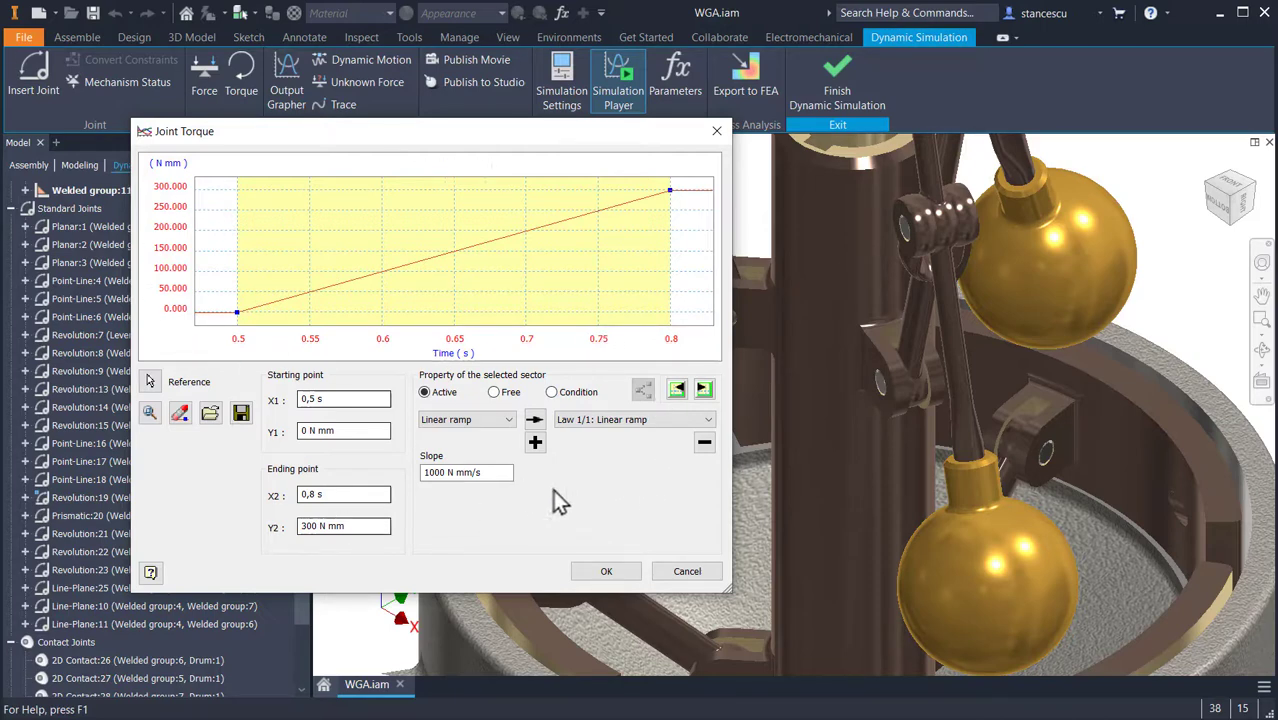
Accept the joint torque law, check the imposed motion settings of Revolution:19, and close its properties.
{"action": "left_click", "coordinate": [606, 572]}
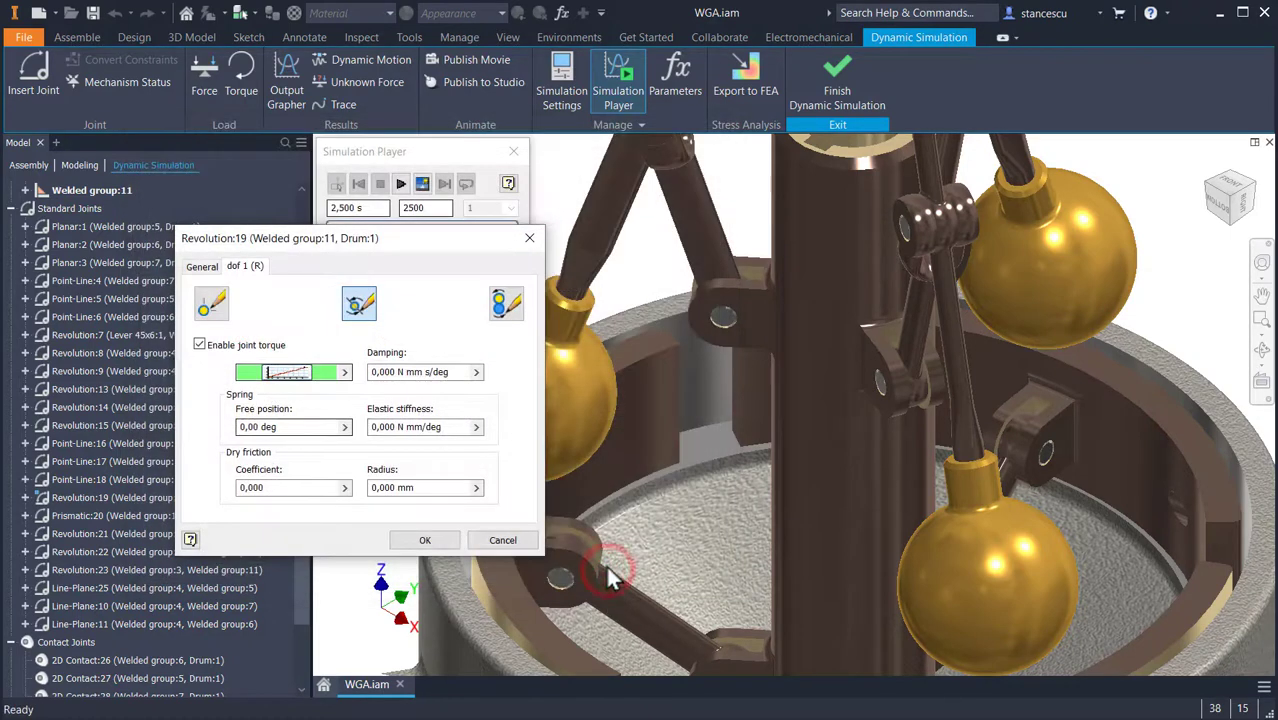
{"action": "left_click", "coordinate": [504, 304]}
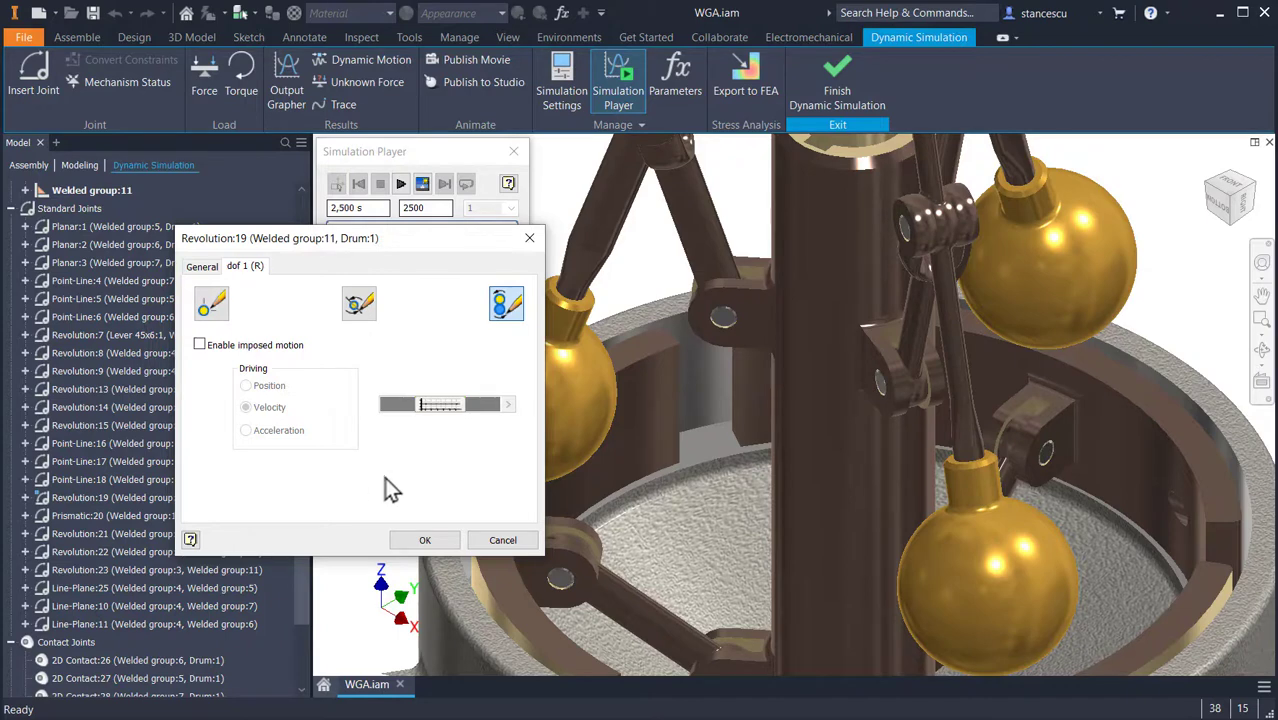
{"action": "left_click", "coordinate": [425, 541]}
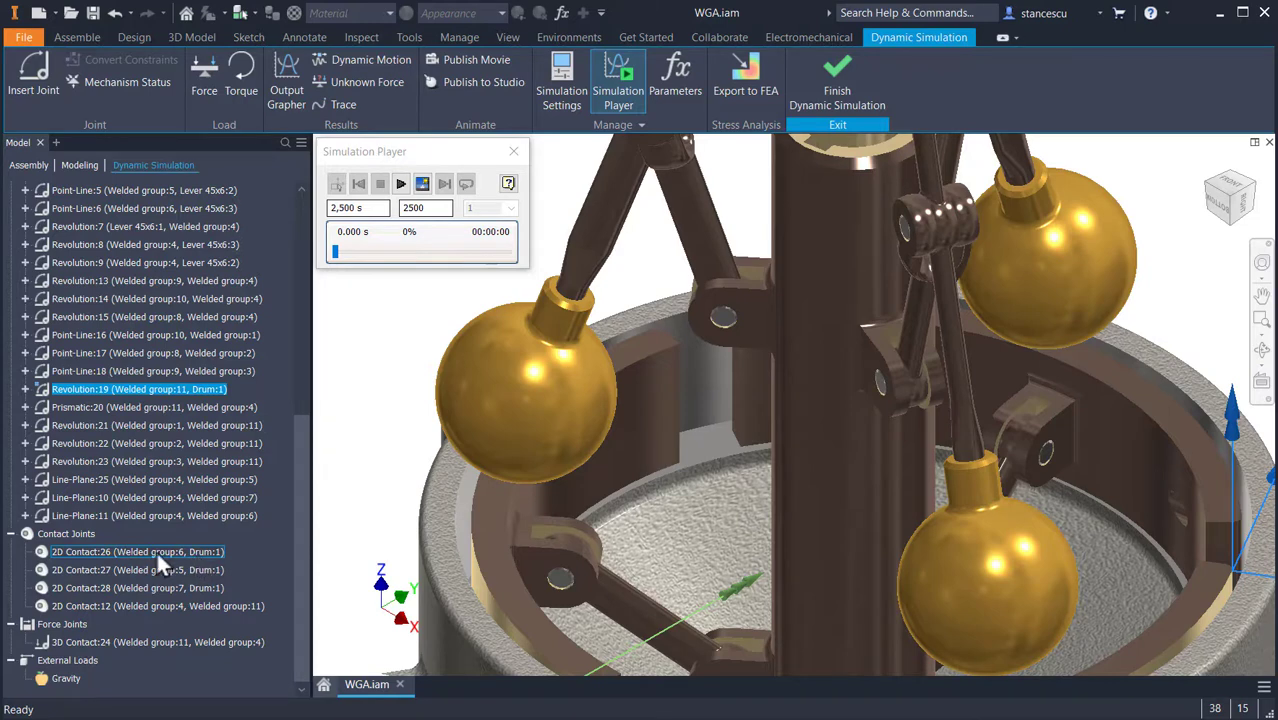
Check the restitution and friction of the 2D contact between welded group 6 and the drum, and close its properties.
{"action": "right_click", "coordinate": [100, 552]}
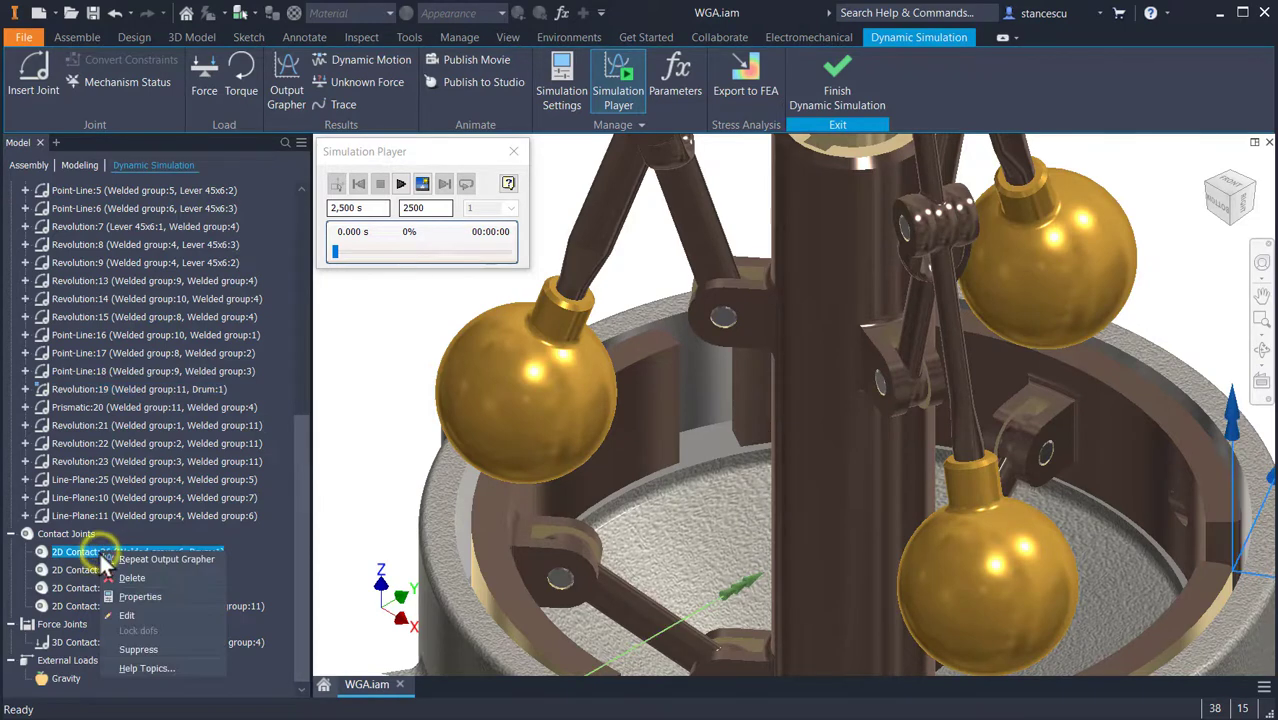
{"action": "left_click", "coordinate": [140, 596]}
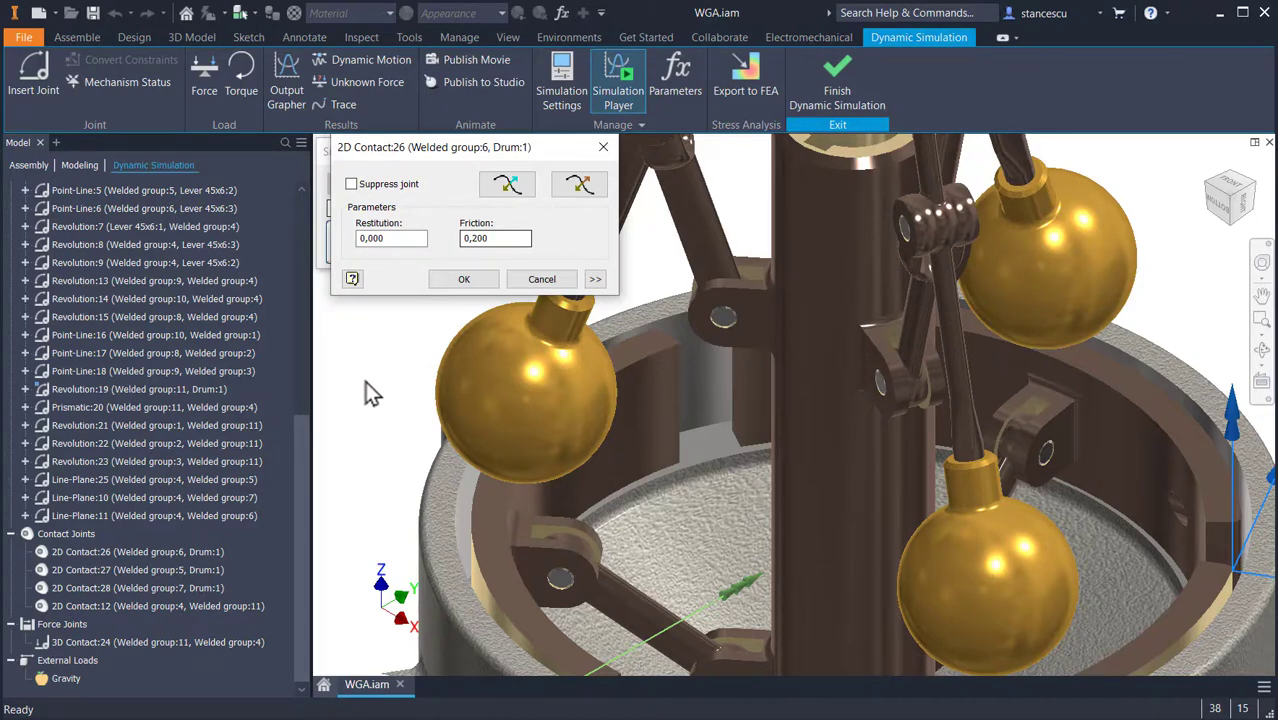
{"action": "left_click", "coordinate": [465, 281]}
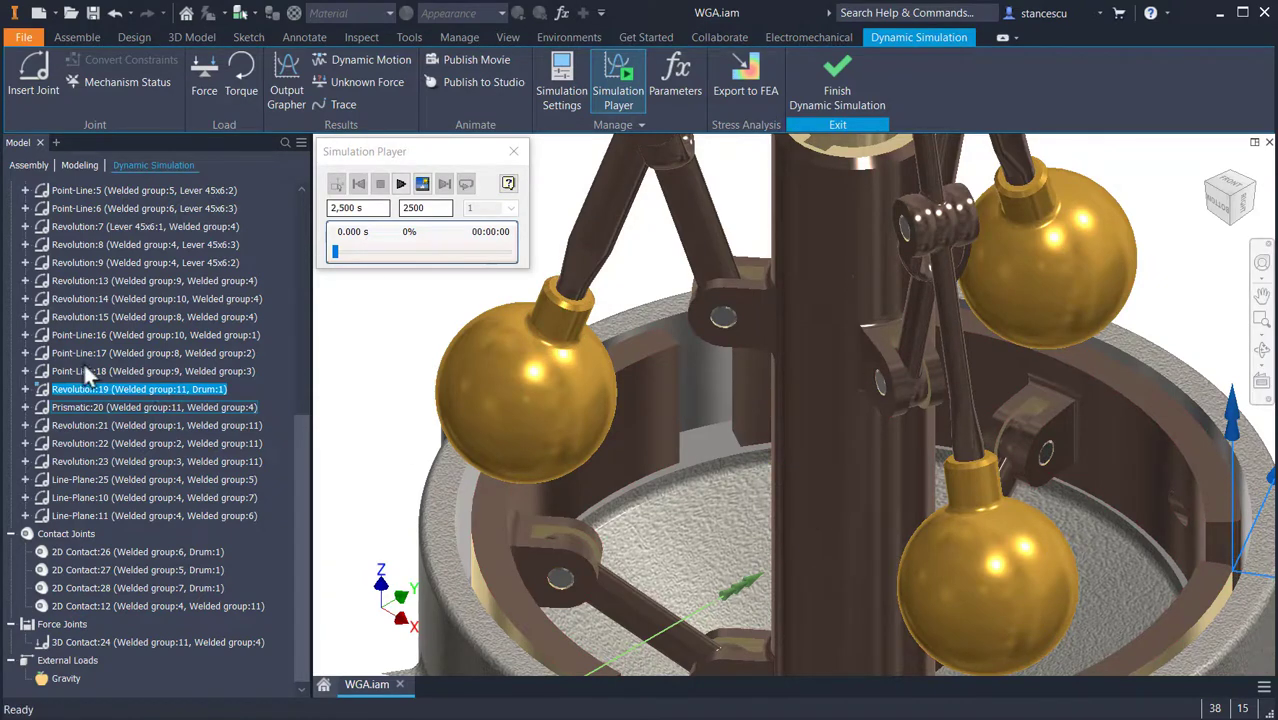
Suppress the three 2D contacts between the drum and welded groups 5, 6 and 7.
{"action": "left_click", "coordinate": [303, 463]}
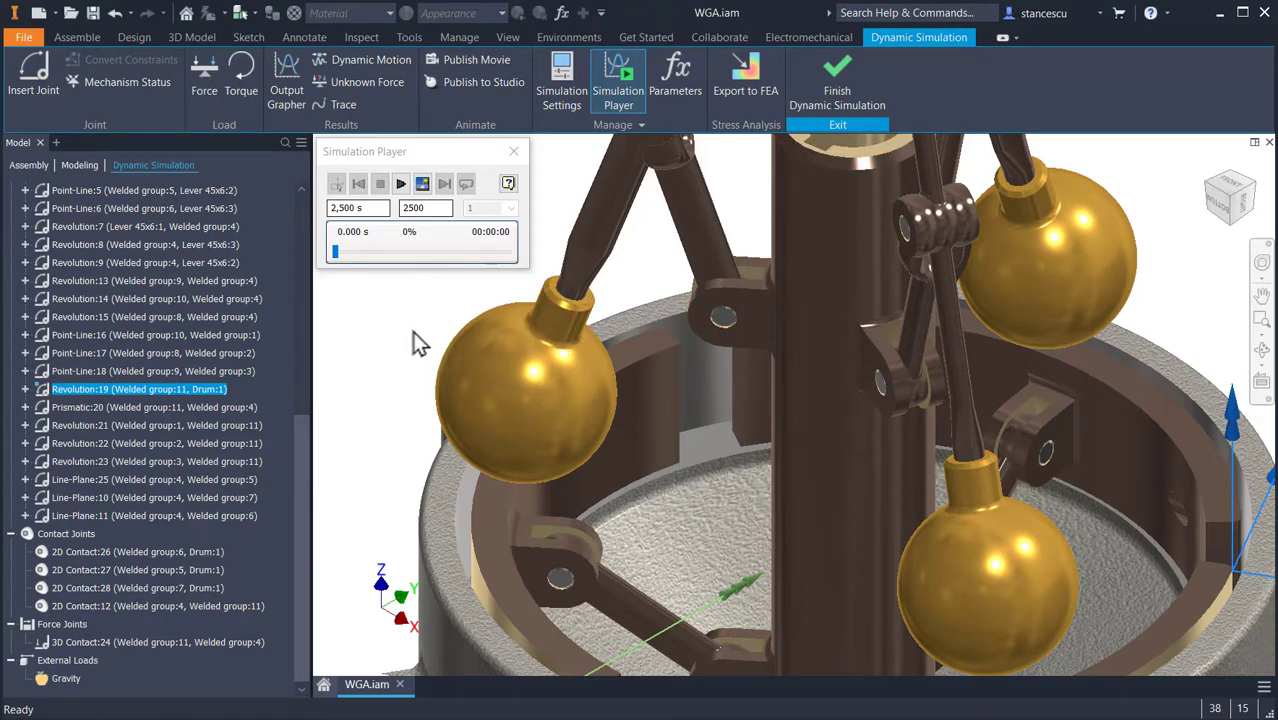
{"action": "left_click", "coordinate": [174, 551]}
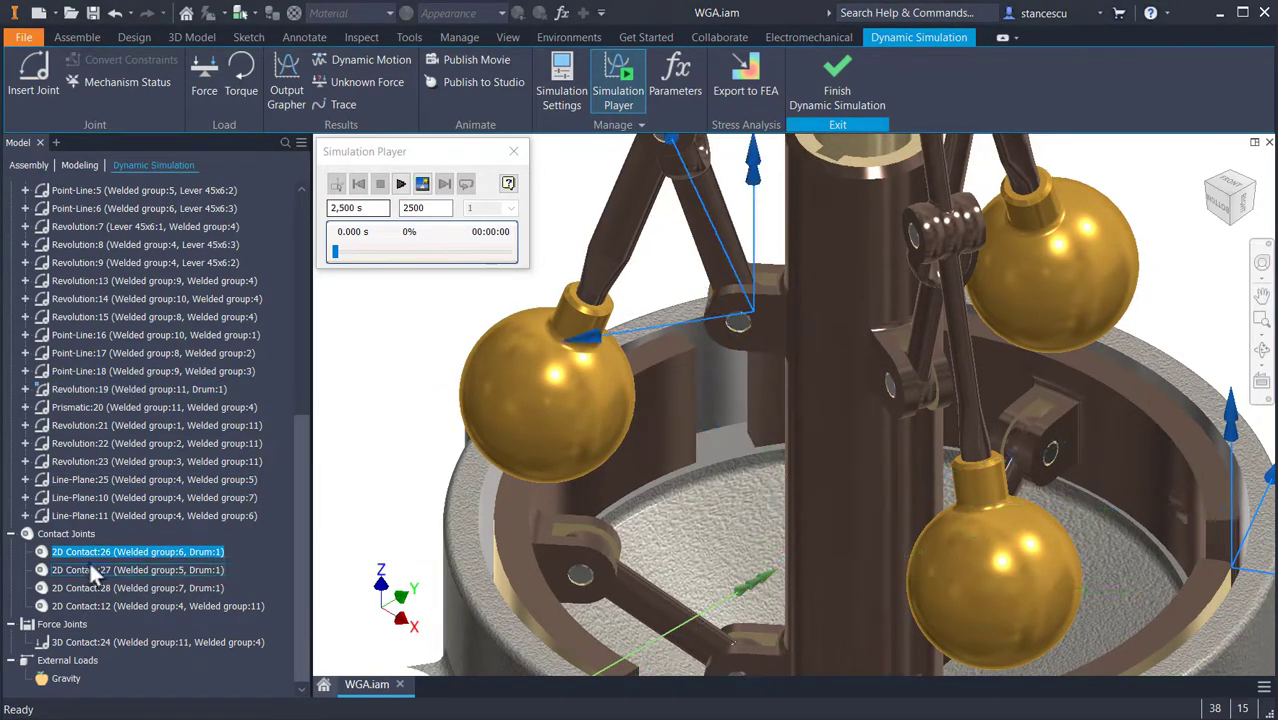
{"action": "left_click", "coordinate": [178, 584], "text": "shift"}
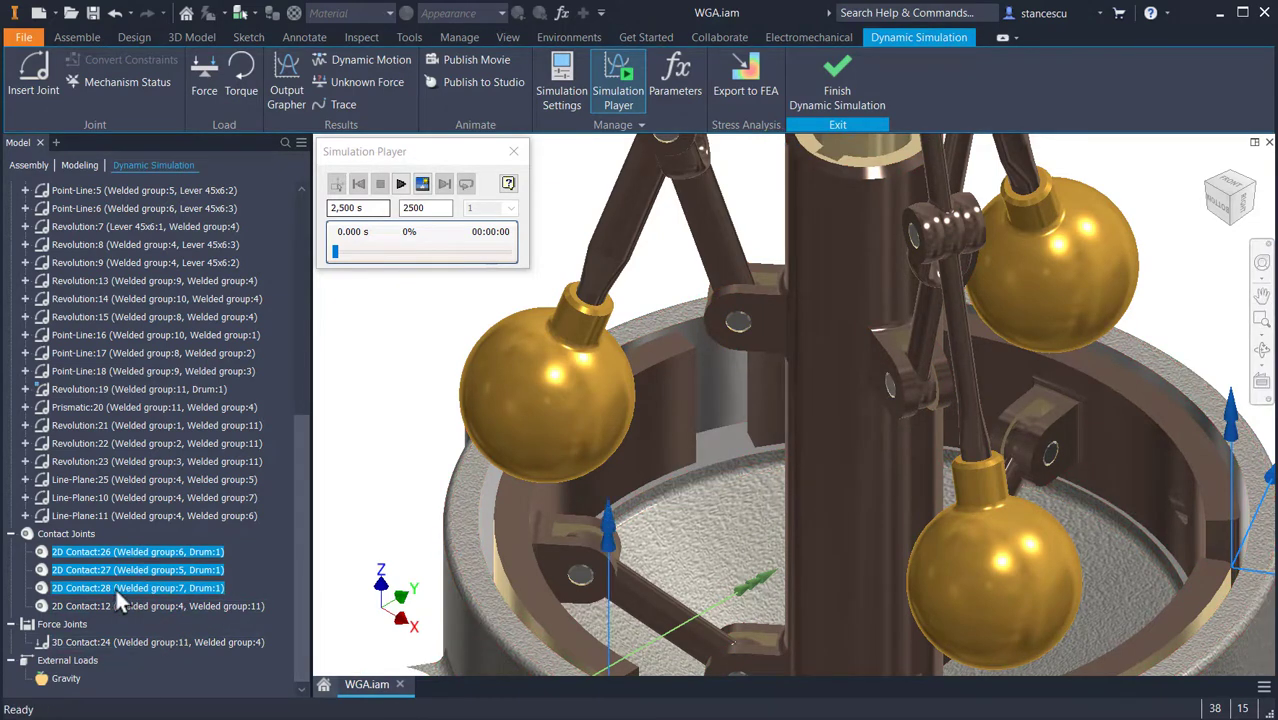
{"action": "right_click", "coordinate": [90, 586]}
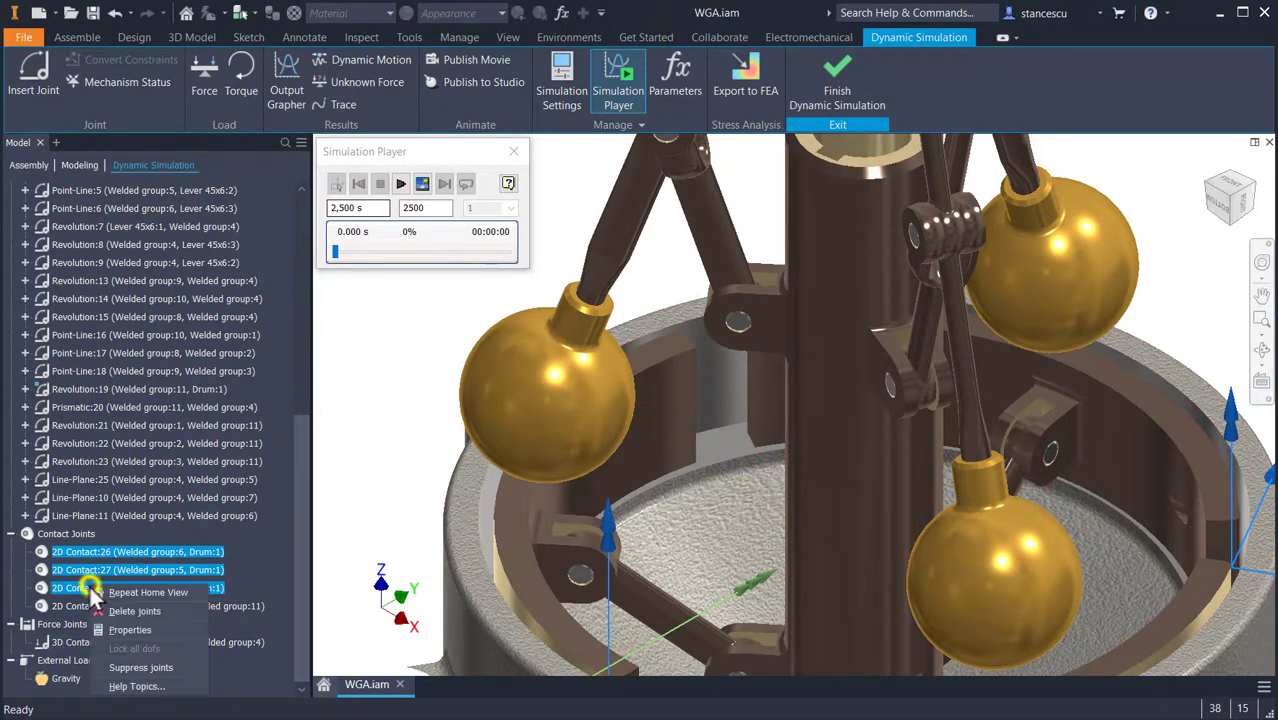
{"action": "left_click", "coordinate": [130, 668]}
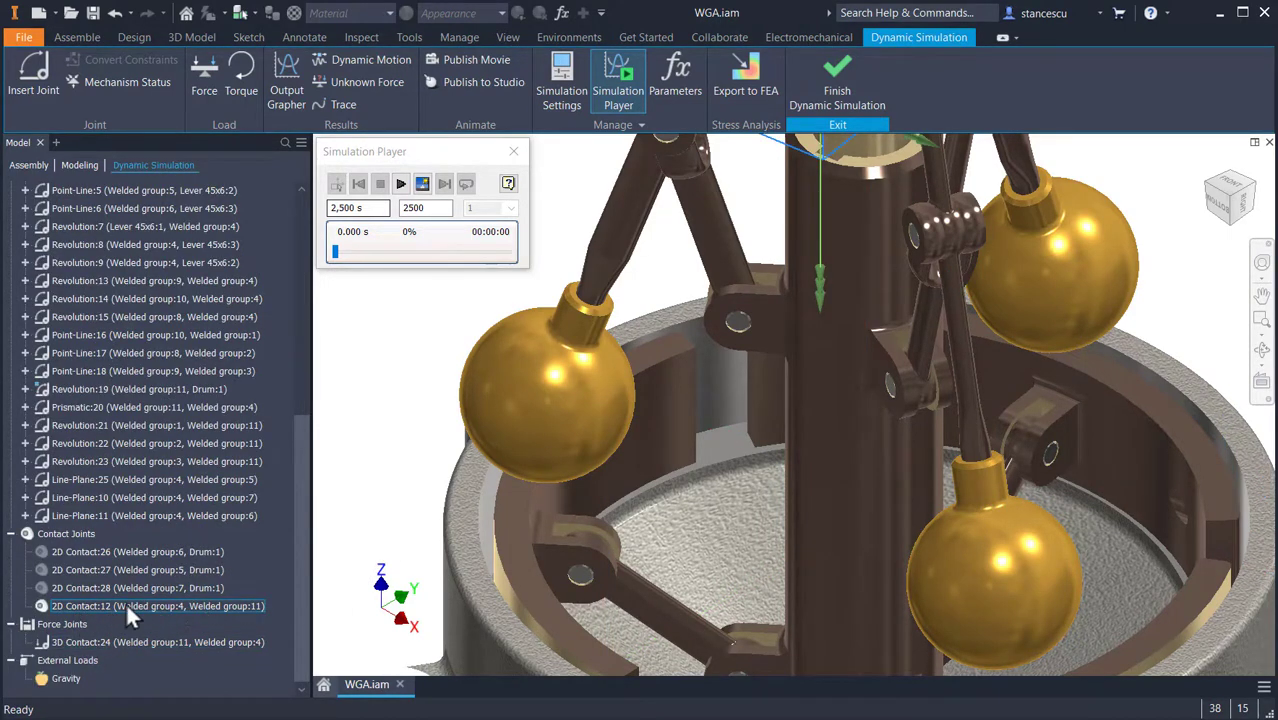
Examine which parts form welded groups 4 and 11, the two sides of the remaining active 2D contact.
{"action": "scroll", "coordinate": [837, 307], "scroll_direction": "up", "scroll_amount": 3}
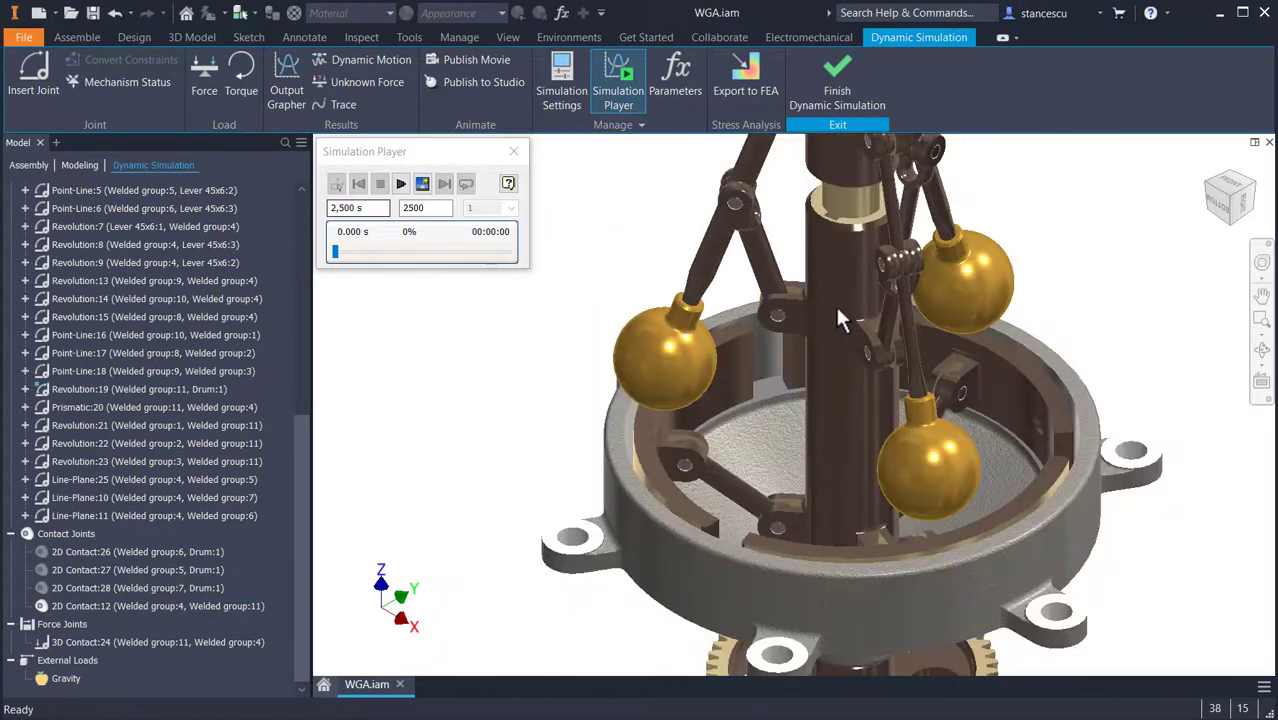
{"action": "middle_click_drag", "start_coordinate": [837, 307], "coordinate": [832, 377]}
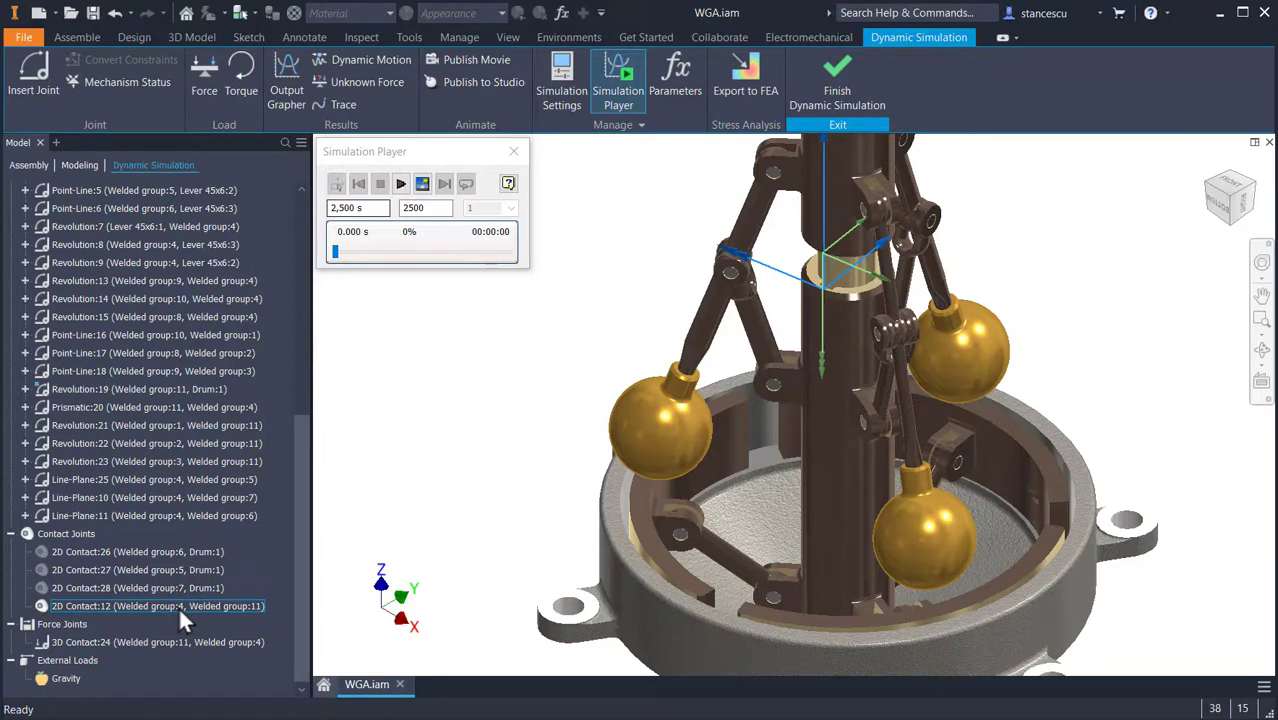
{"action": "scroll", "coordinate": [239, 406], "scroll_direction": "up", "scroll_amount": 6}
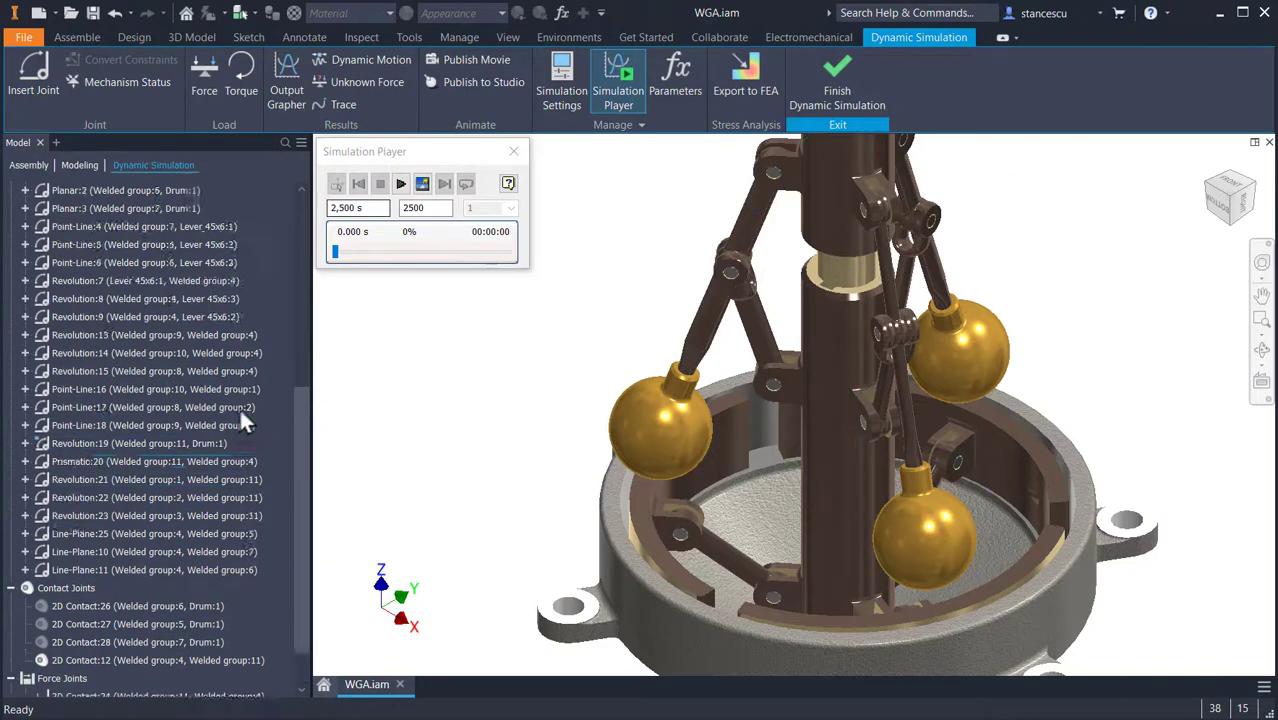
{"action": "scroll", "coordinate": [240, 421], "scroll_direction": "up", "scroll_amount": 2}
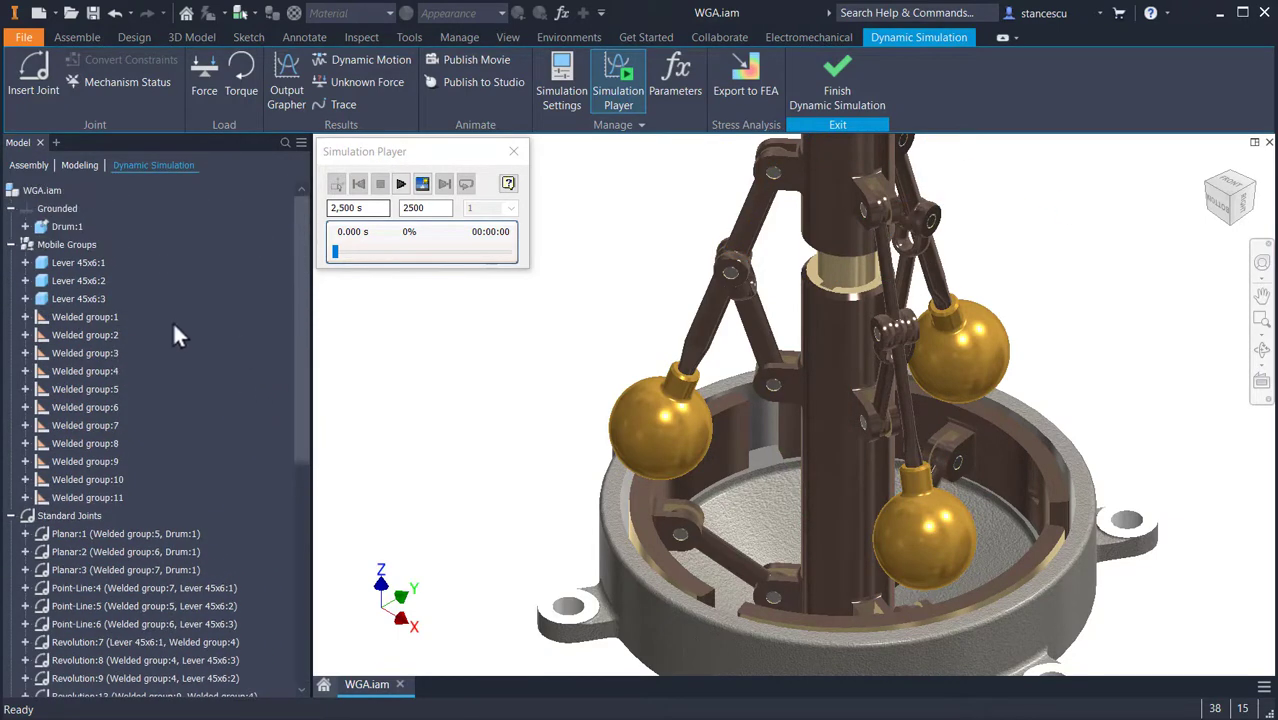
{"action": "left_click", "coordinate": [77, 370]}
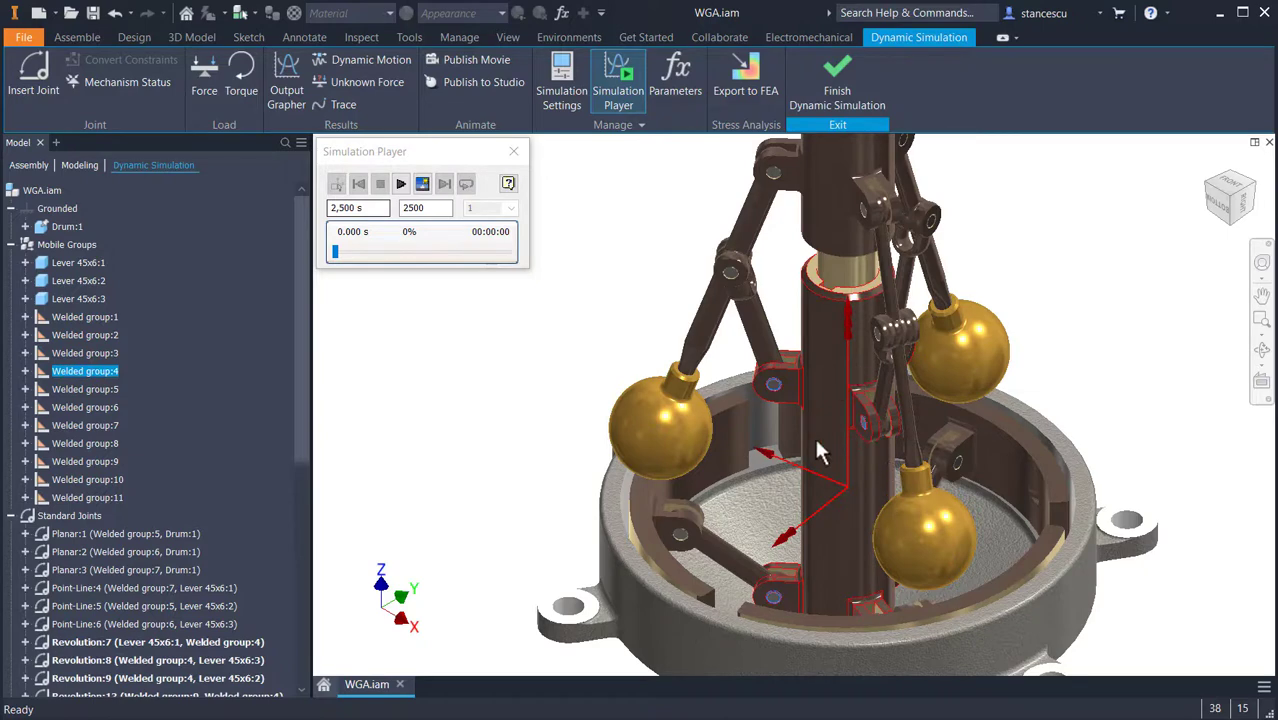
{"action": "left_click", "coordinate": [80, 497]}
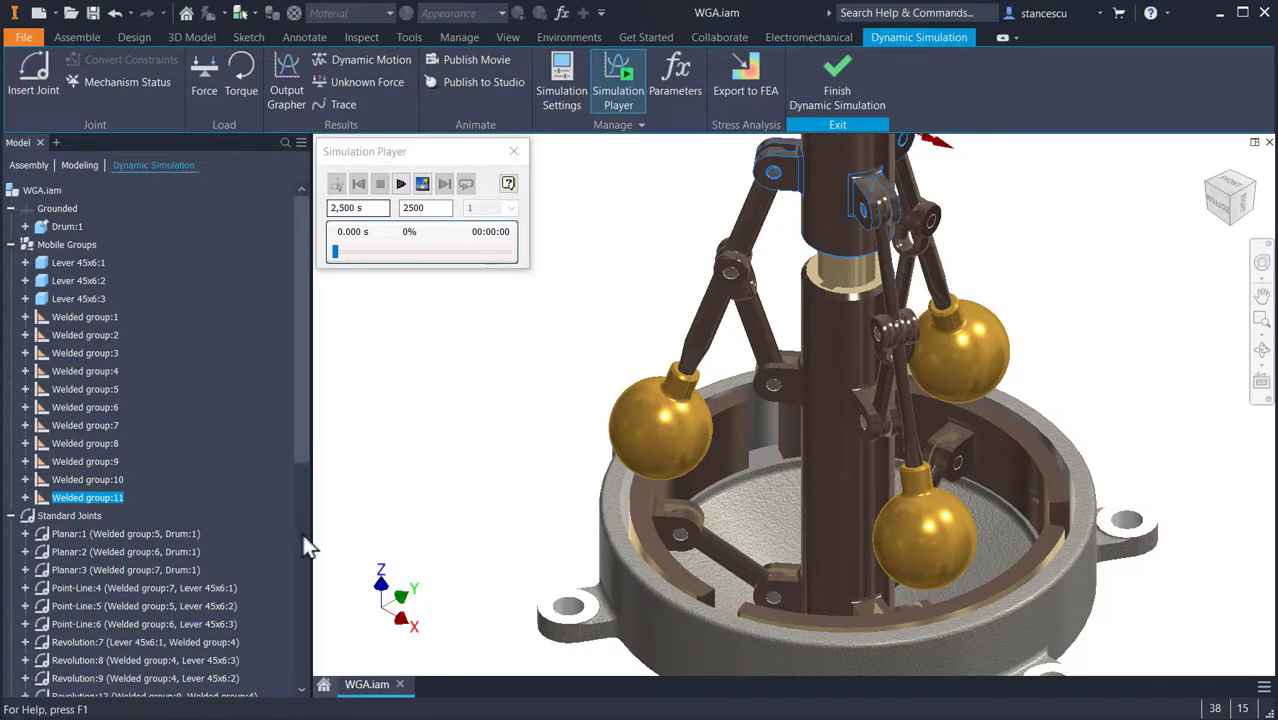
{"action": "scroll", "coordinate": [245, 483], "scroll_direction": "down", "scroll_amount": 8}
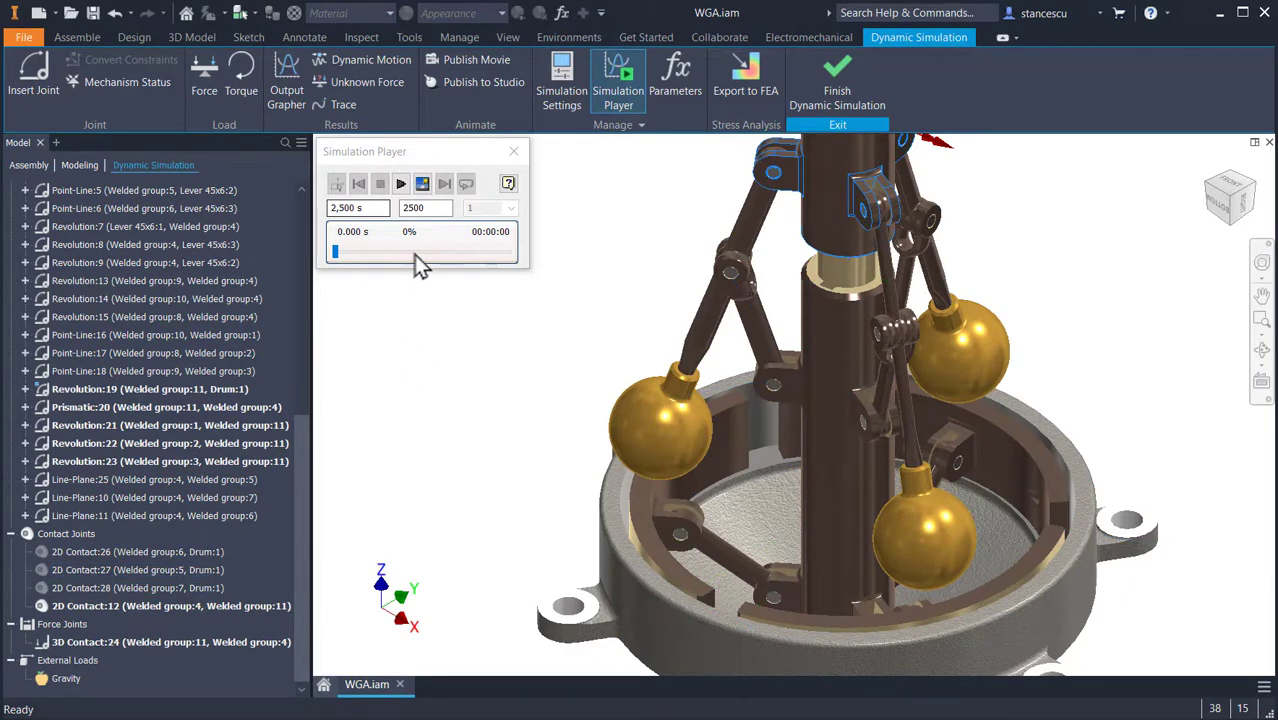
Run the 2.5 s simulation with 2500 images, inspecting the sleeve contact from a straight side view before restoring the home view.
{"action": "left_click", "coordinate": [400, 183]}
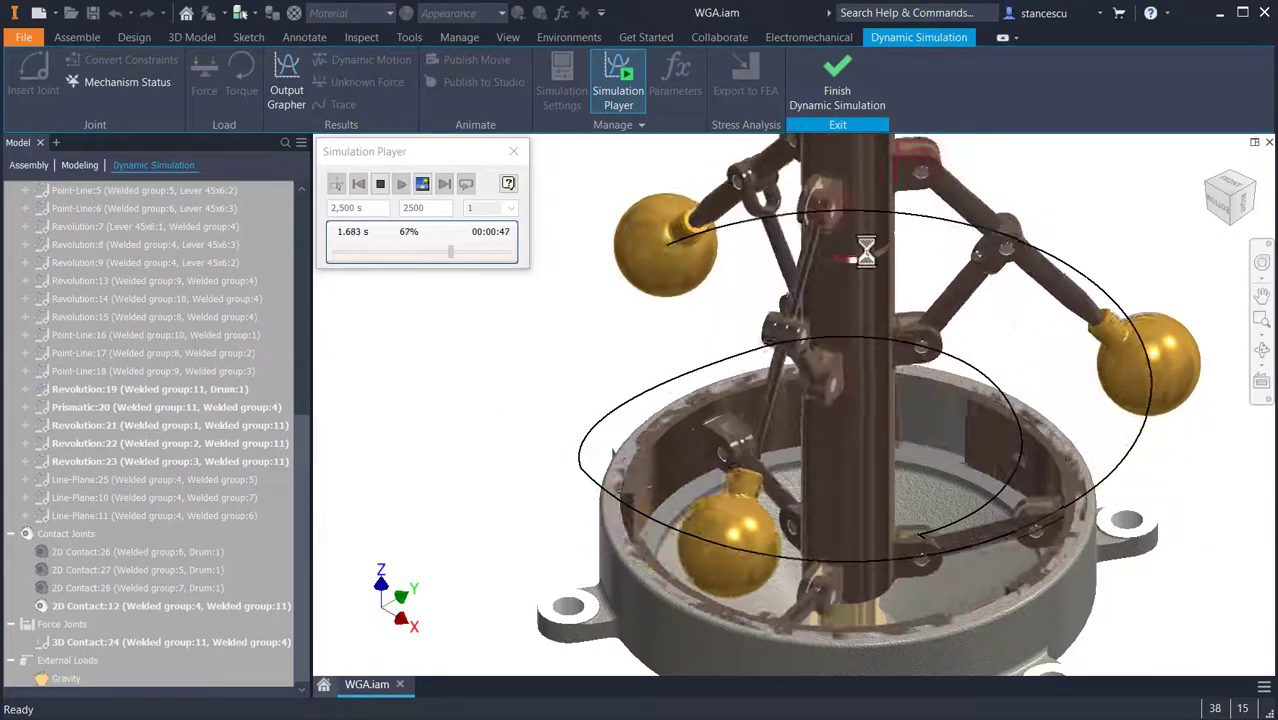
{"action": "left_click", "coordinate": [1220, 206]}
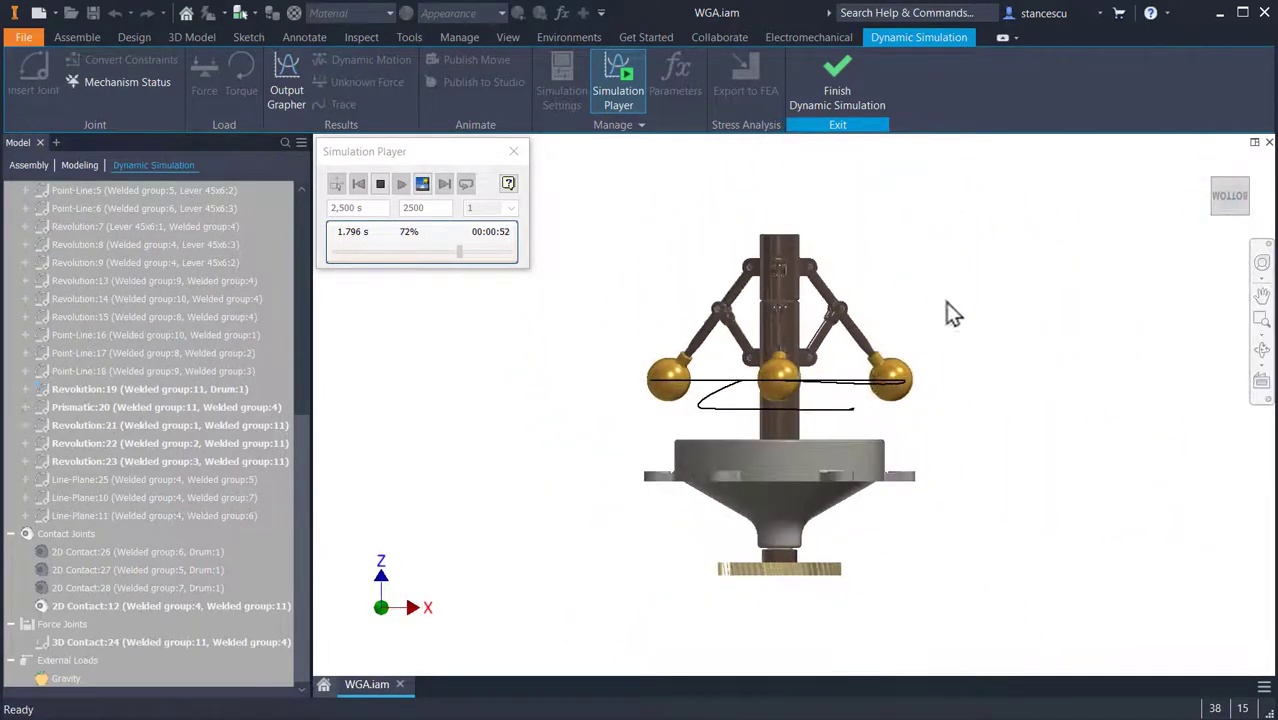
{"action": "scroll", "coordinate": [773, 298], "scroll_direction": "down", "scroll_amount": 5}
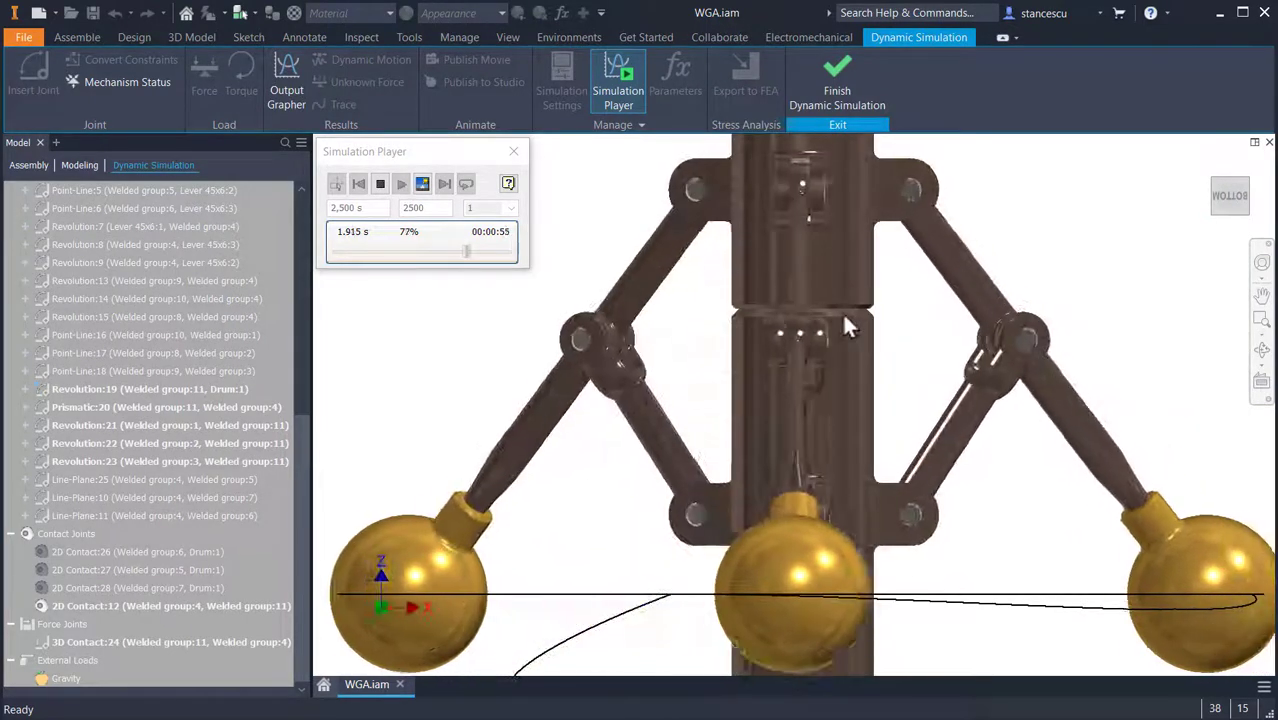
{"action": "scroll", "coordinate": [862, 468], "scroll_direction": "up", "scroll_amount": 4}
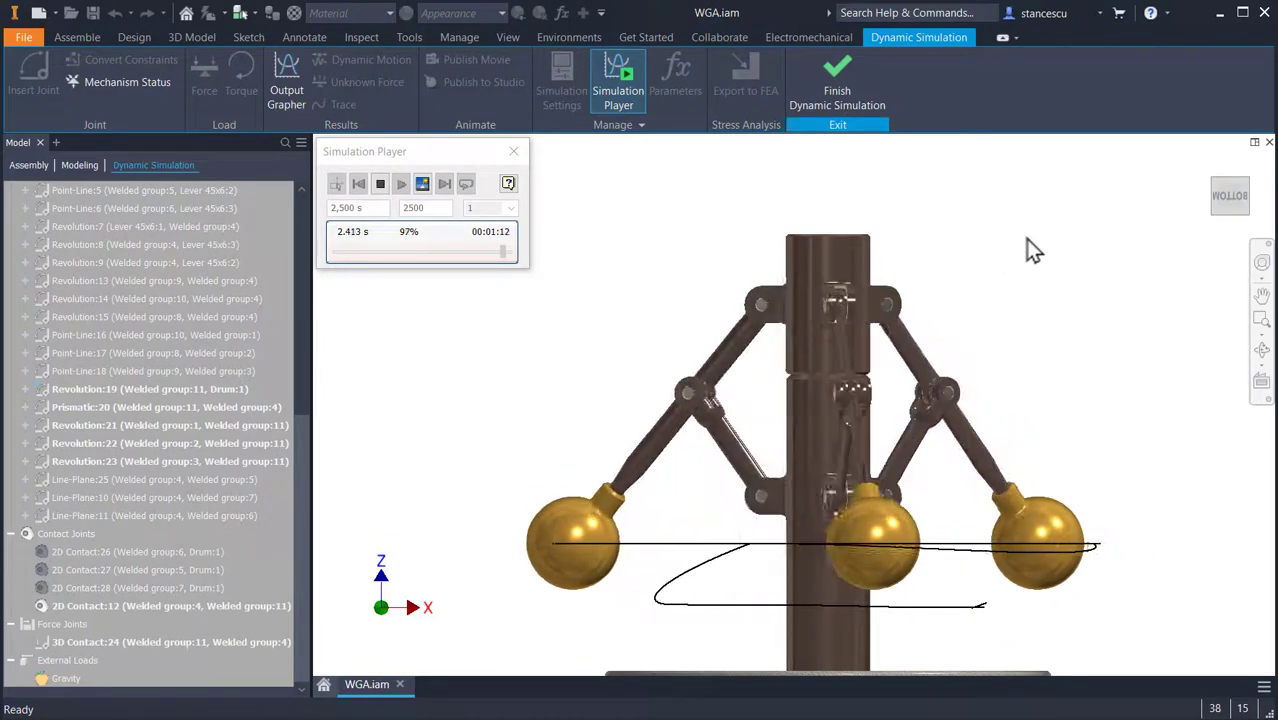
{"action": "key", "text": "F6"}
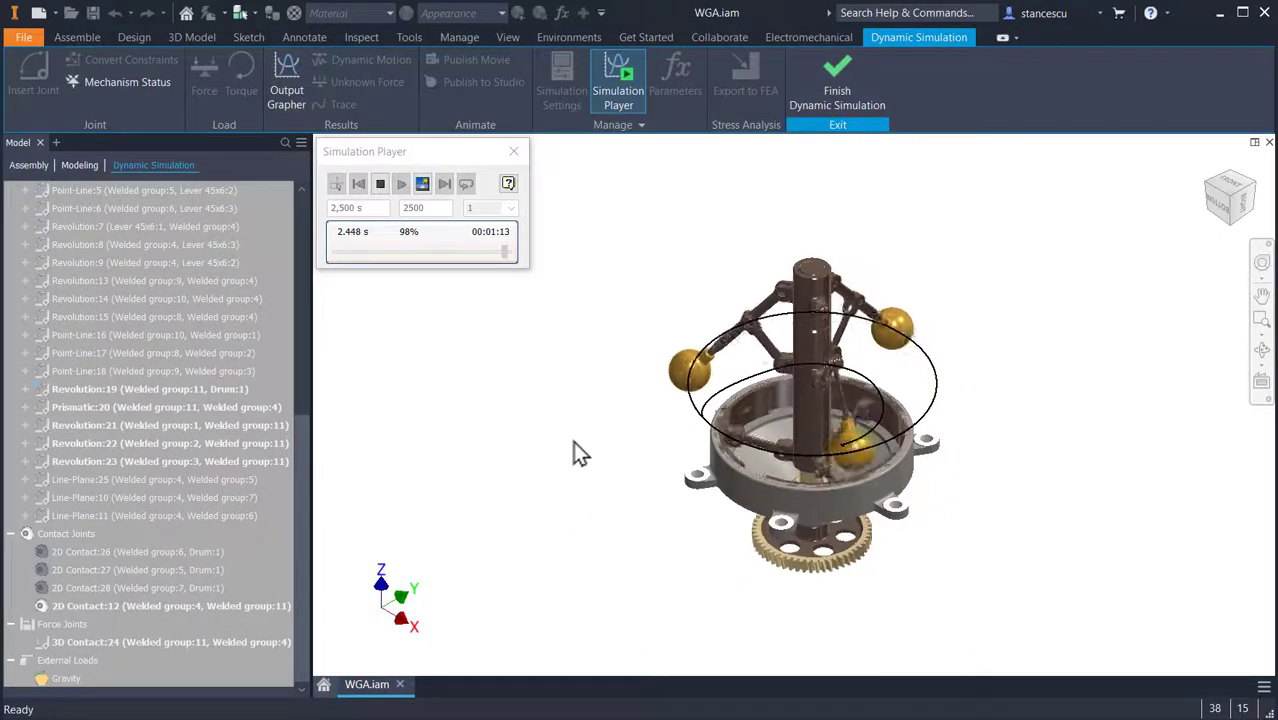